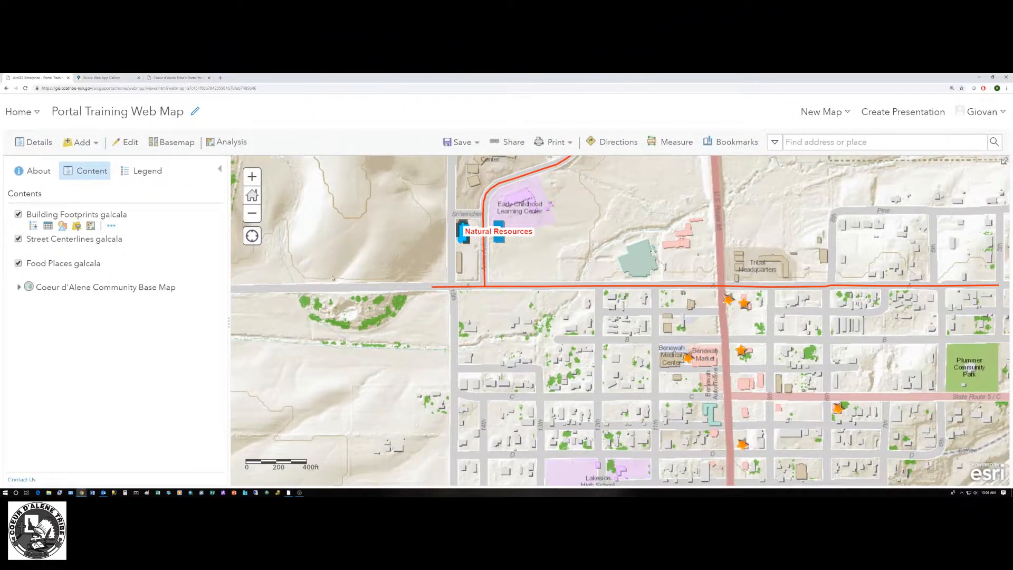
- Hide the Building Footprints, Street Centerlines and Food Places layers on the map
left_click(18, 214)
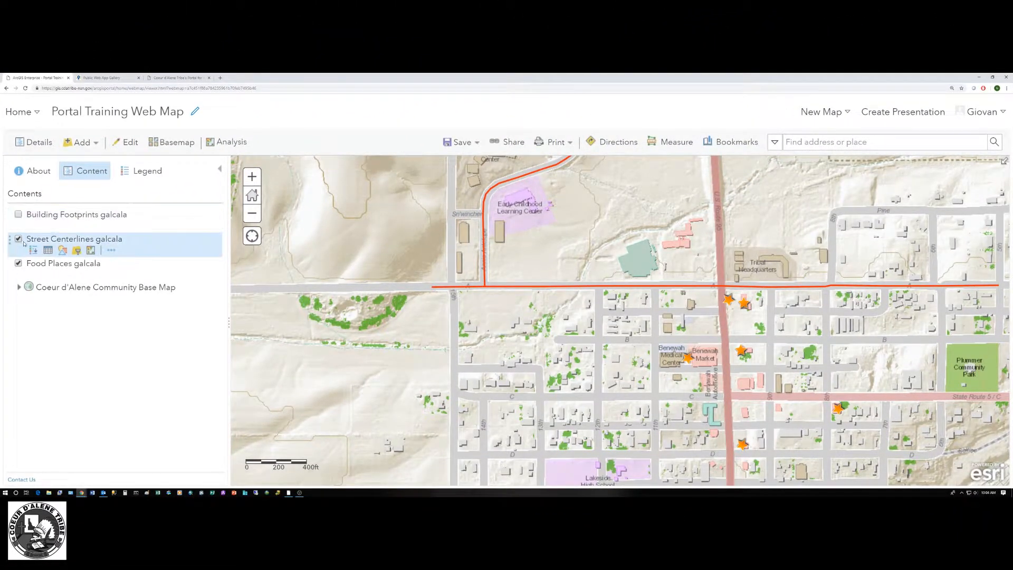
left_click(18, 239)
left_click(18, 263)
- Examine the base map around Plummer at several scales, from individual buildings out to the whole town area
scroll(543, 286, "down", 1)
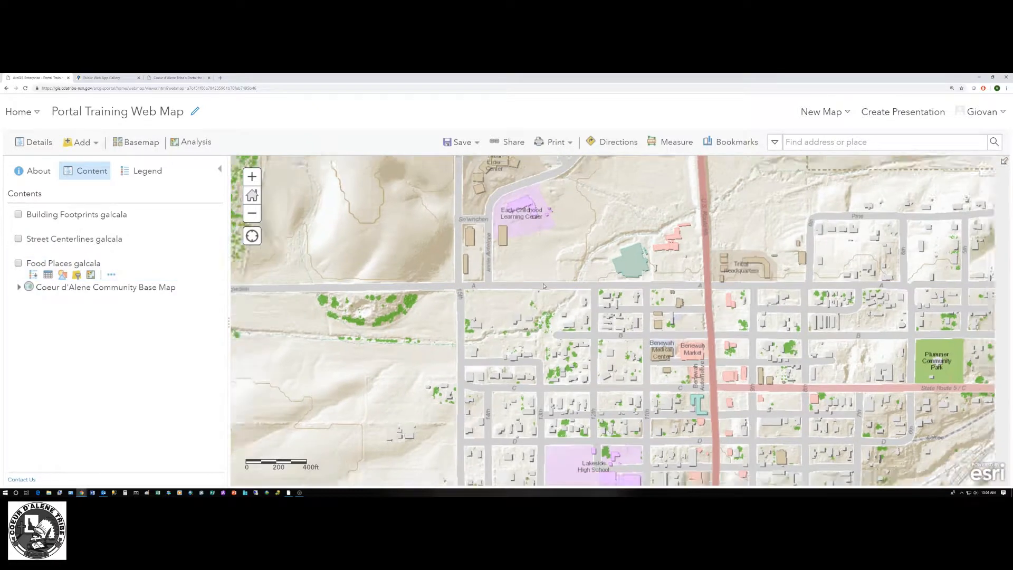
scroll(543, 286, "down", 3)
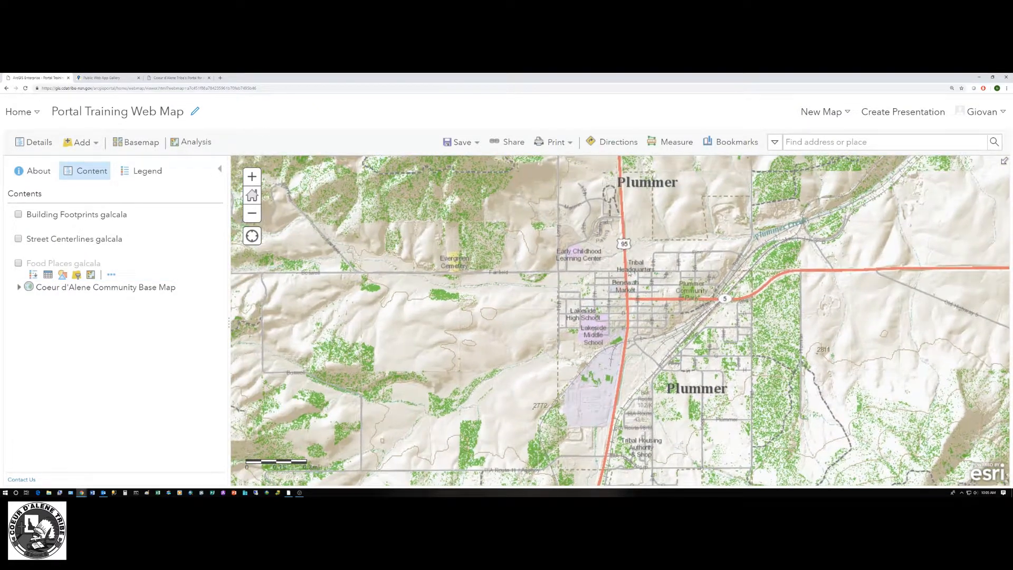
scroll(629, 275, "up", 3)
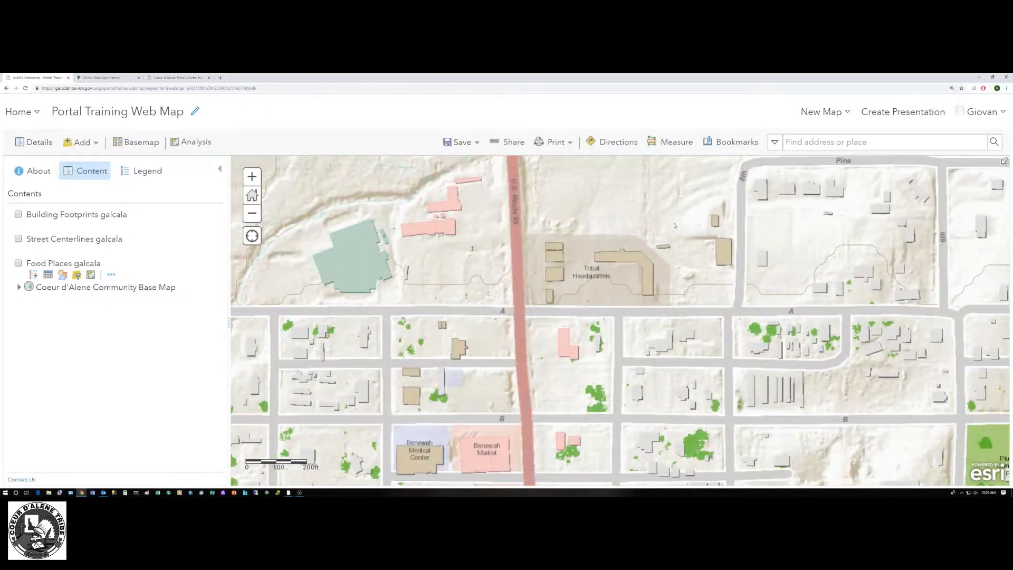
scroll(601, 332, "down", 1)
left_click_drag(598, 396, 631, 285)
scroll(631, 285, "down", 1)
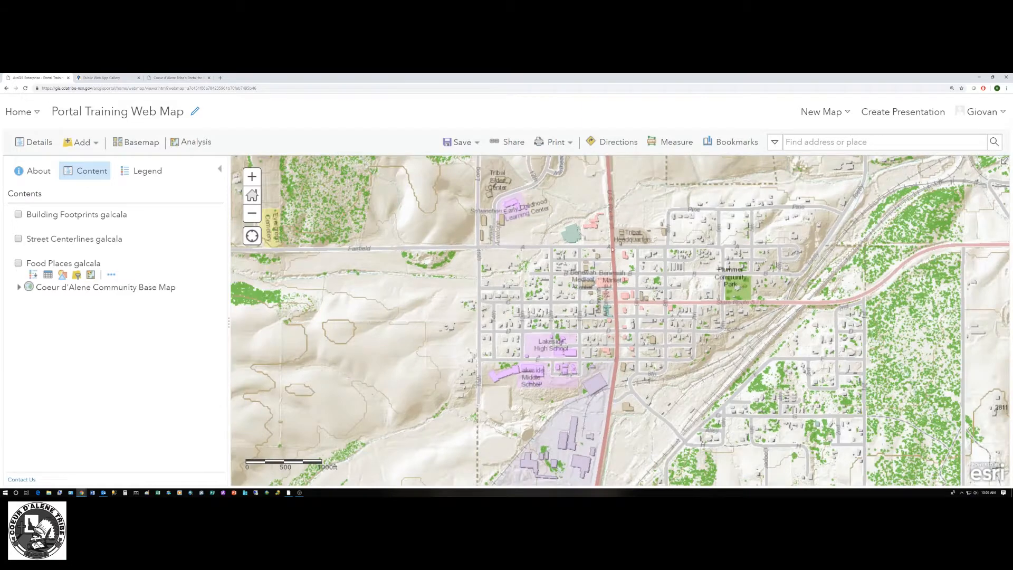
left_click_drag(646, 228, 630, 272)
scroll(629, 272, "down", 1)
left_click_drag(647, 324, 620, 313)
- Visit the bookmarked places Worley, ID and the CDA Tribe Casino/Golf Course, and return to Plummer, ID
left_click(731, 142)
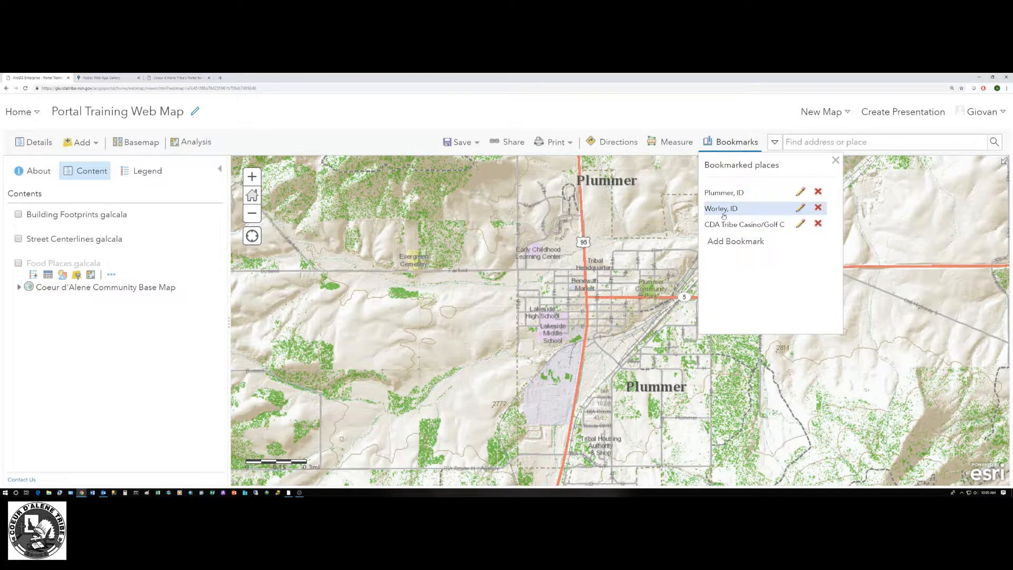
left_click(722, 209)
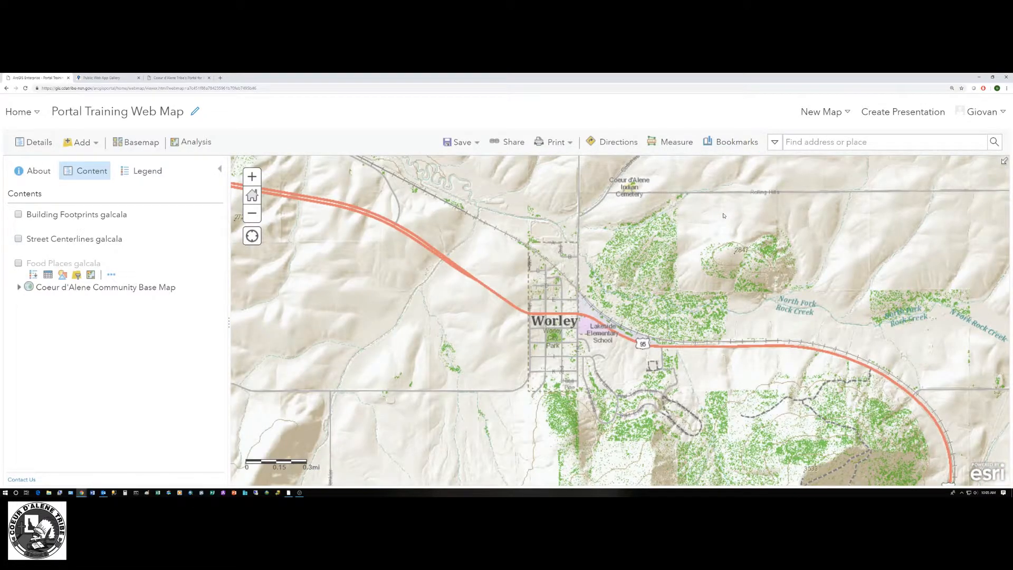
scroll(723, 216, "down", 3)
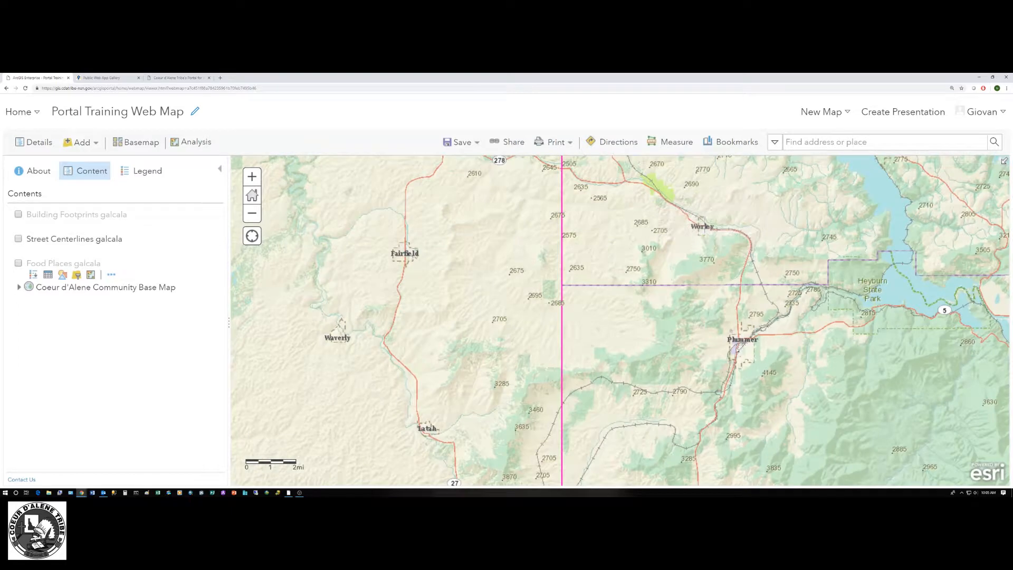
scroll(736, 349, "up", 3)
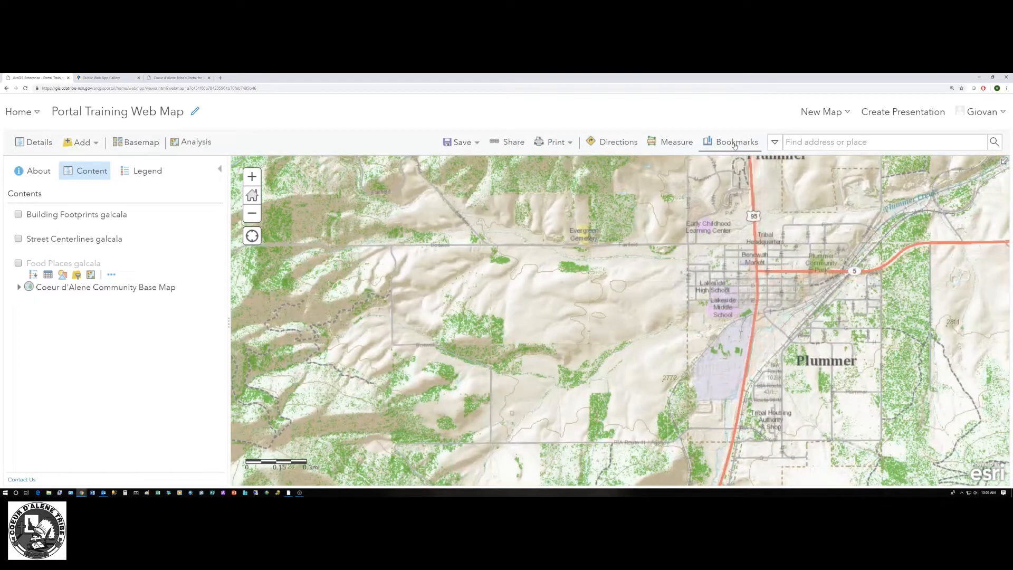
left_click(735, 142)
left_click(726, 224)
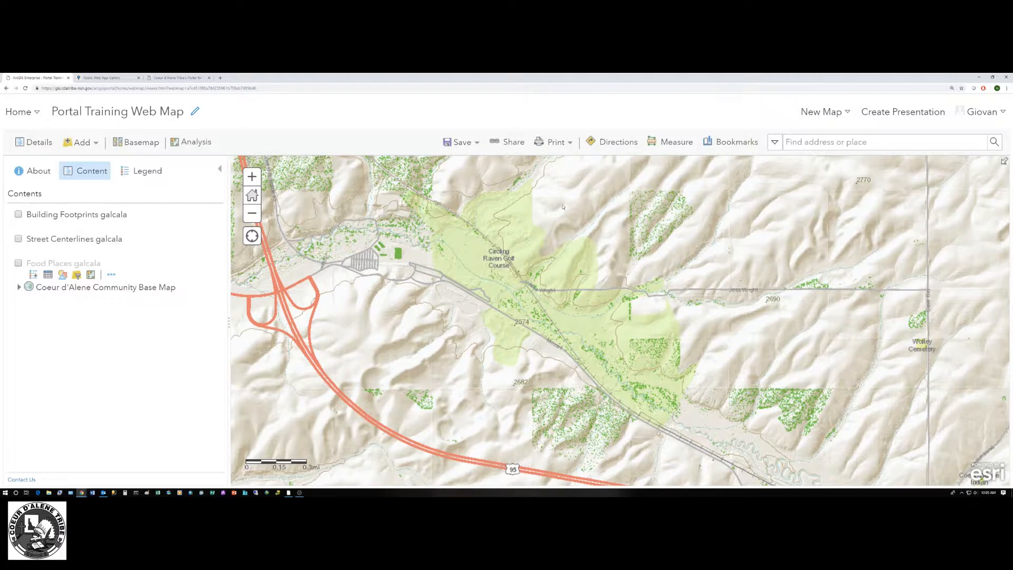
left_click(735, 143)
left_click(720, 193)
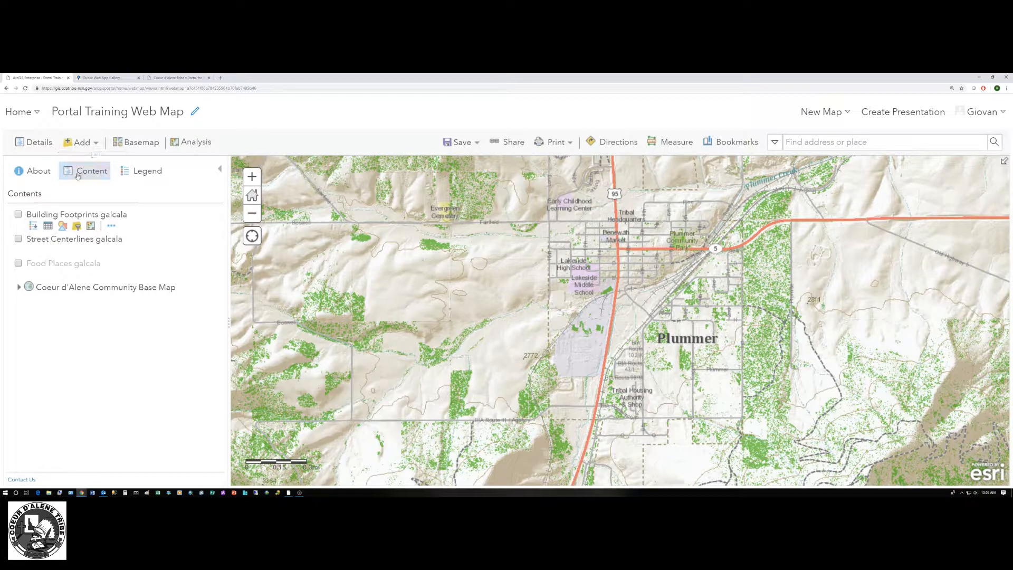
- Search for layers to add within My Content using the keyword "building"
left_click(94, 144)
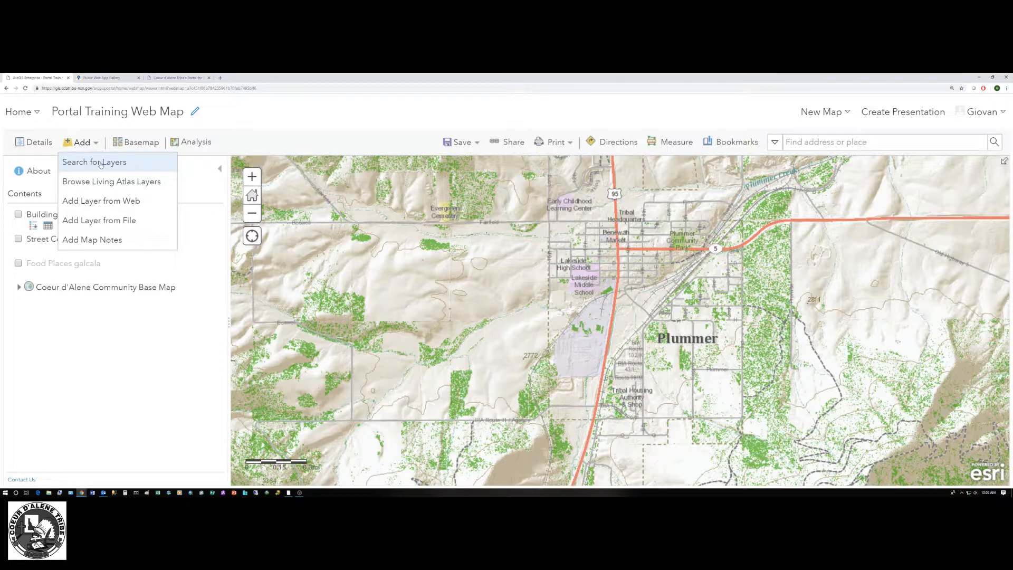
left_click(101, 163)
left_click(57, 207)
left_click_drag(57, 207, 5, 210)
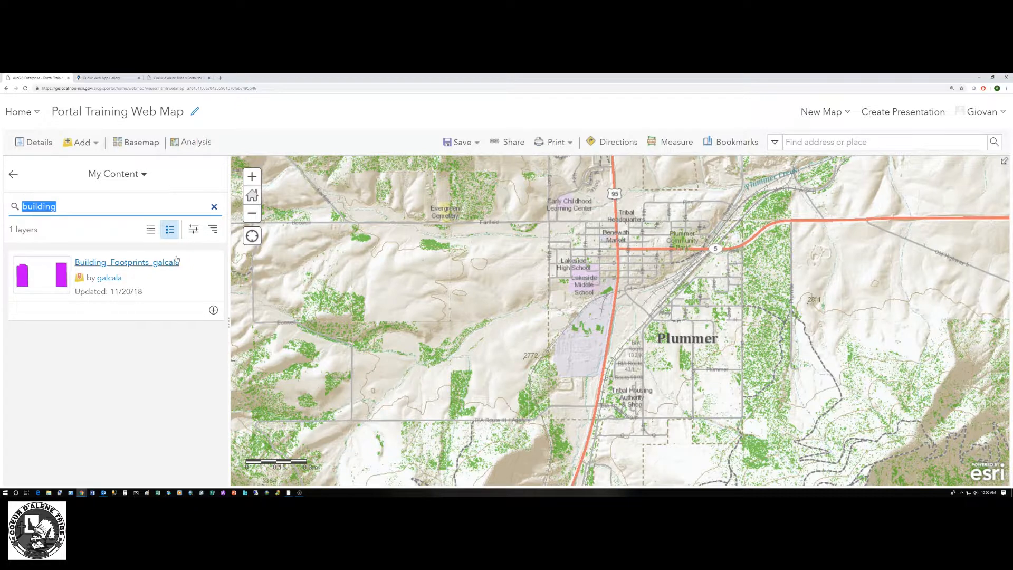
- Review the layer search filters, examining the Folders and Item Type options
left_click(193, 232)
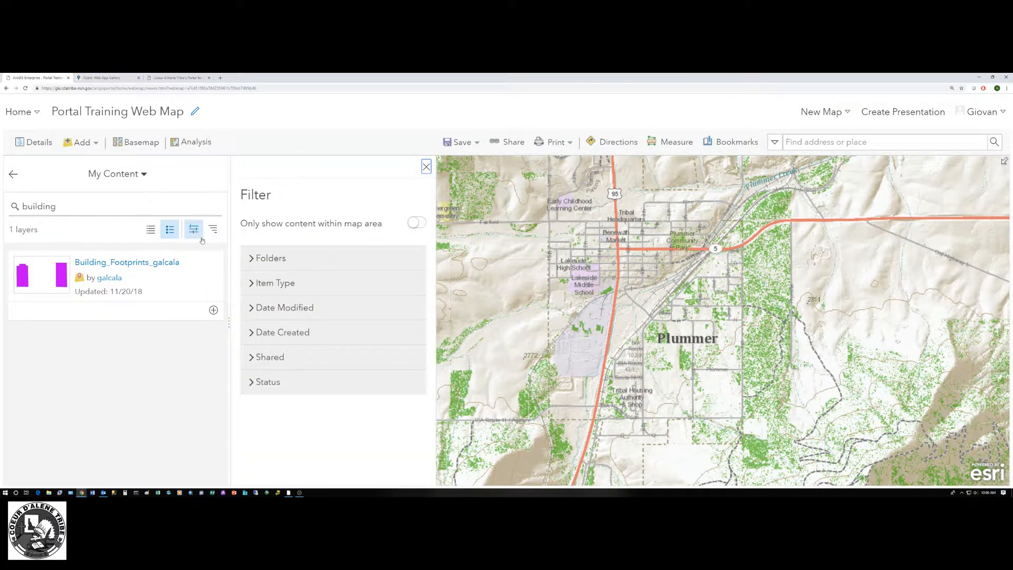
left_click(296, 263)
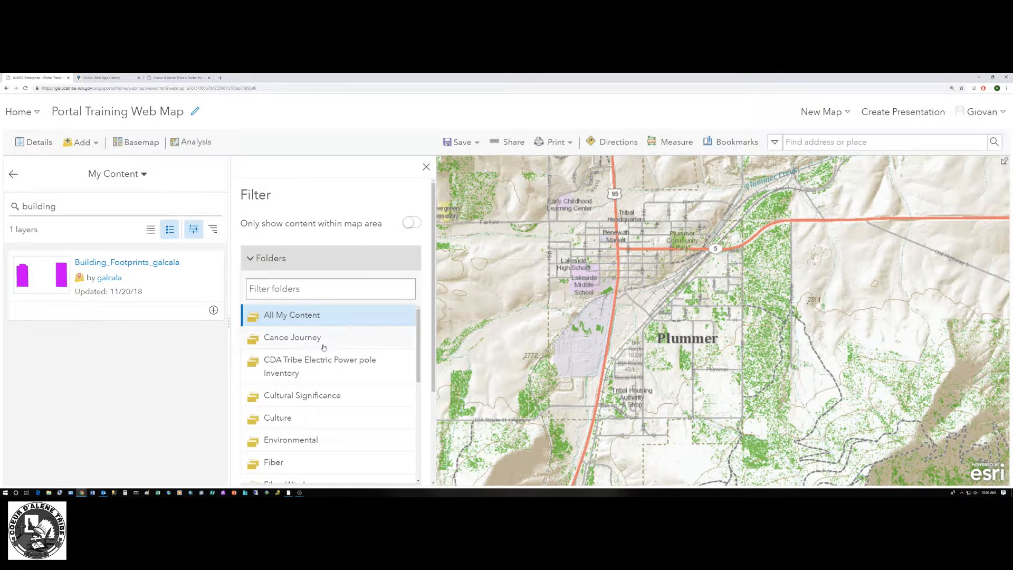
left_click(260, 262)
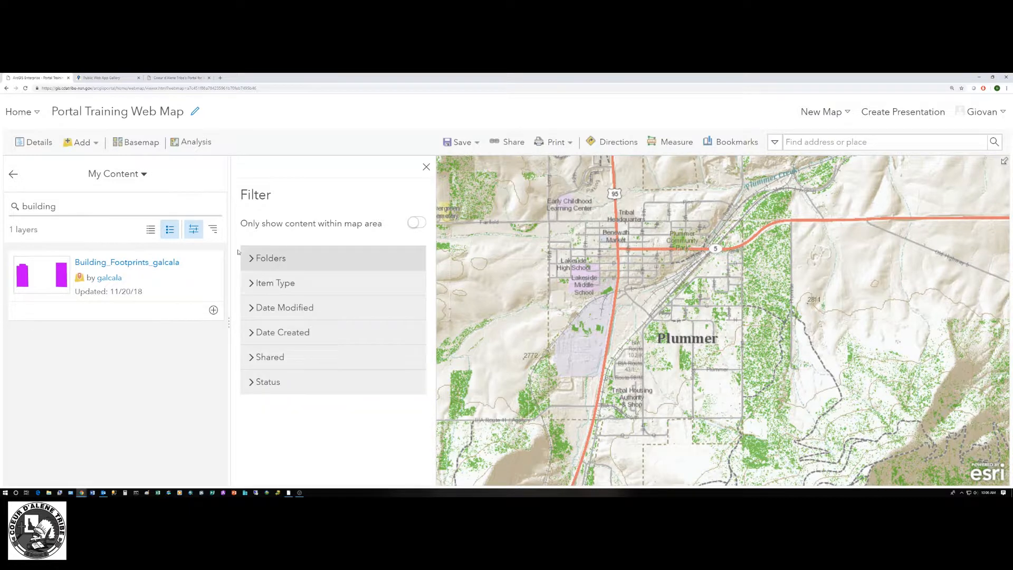
left_click(289, 285)
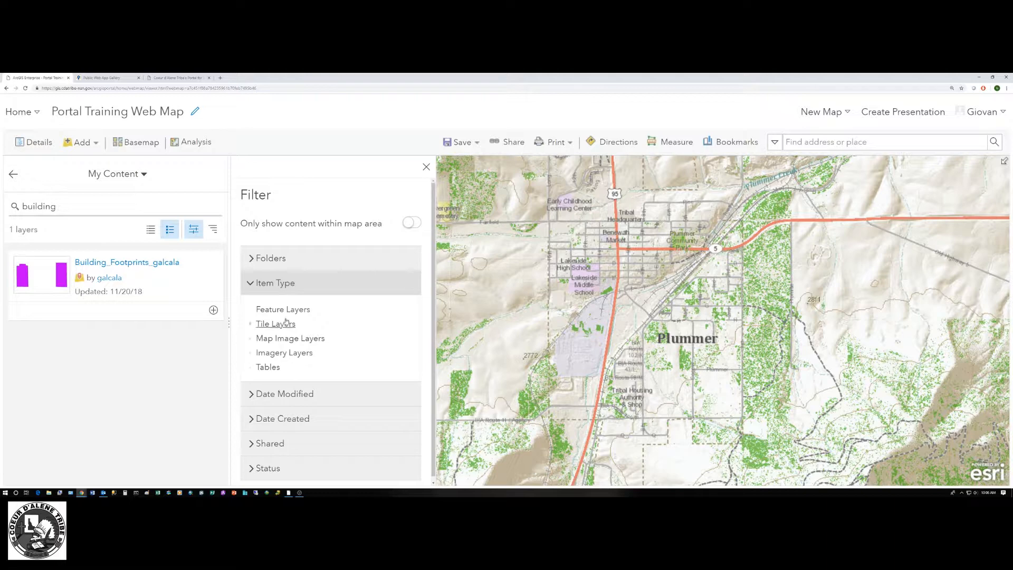
left_click(281, 283)
left_click(288, 309)
left_click(281, 309)
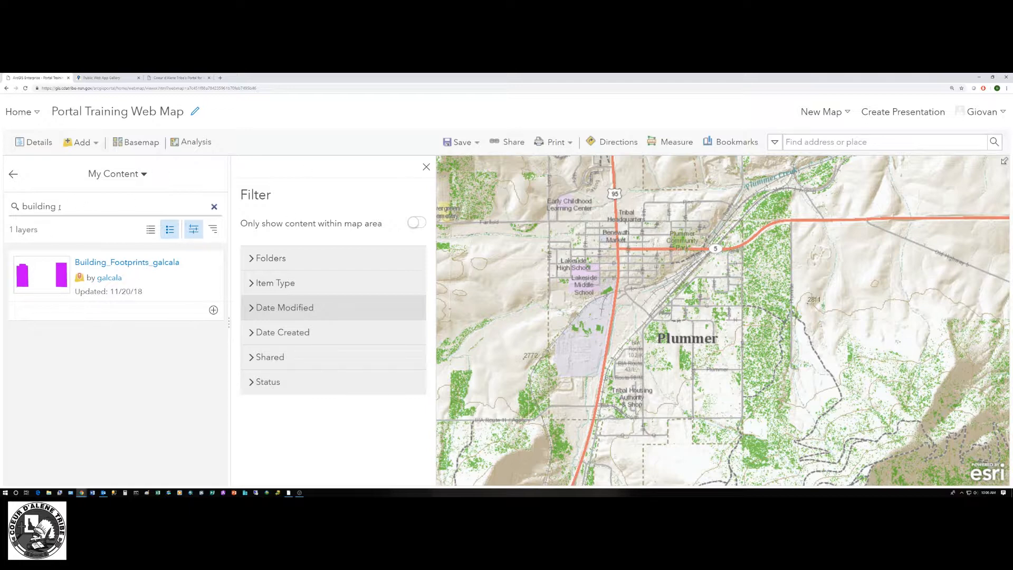
- Search My Content for "streets" and for "food", and return to the map contents without adding a layer
left_click_drag(59, 206, 1, 209)
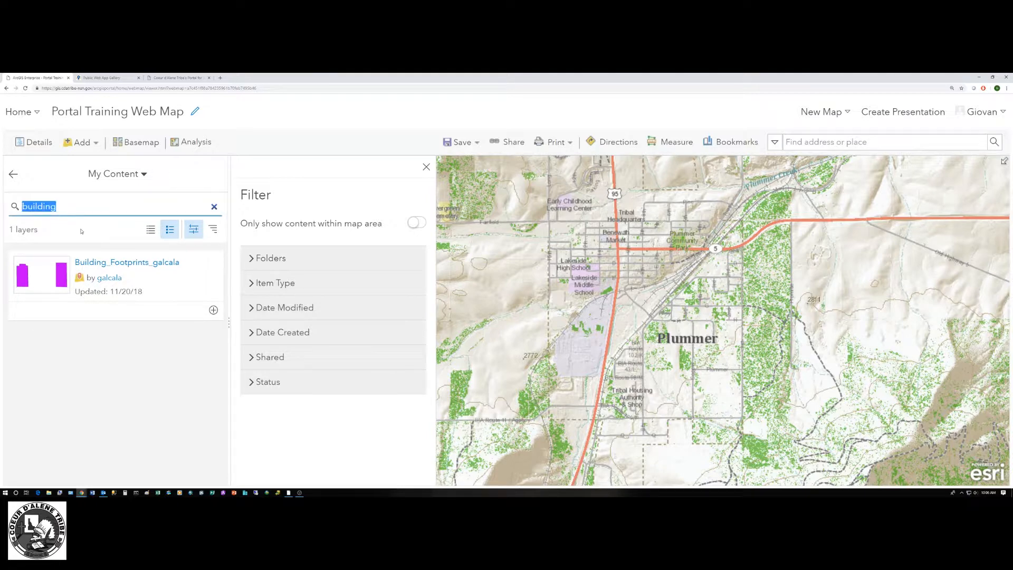
type("streets")
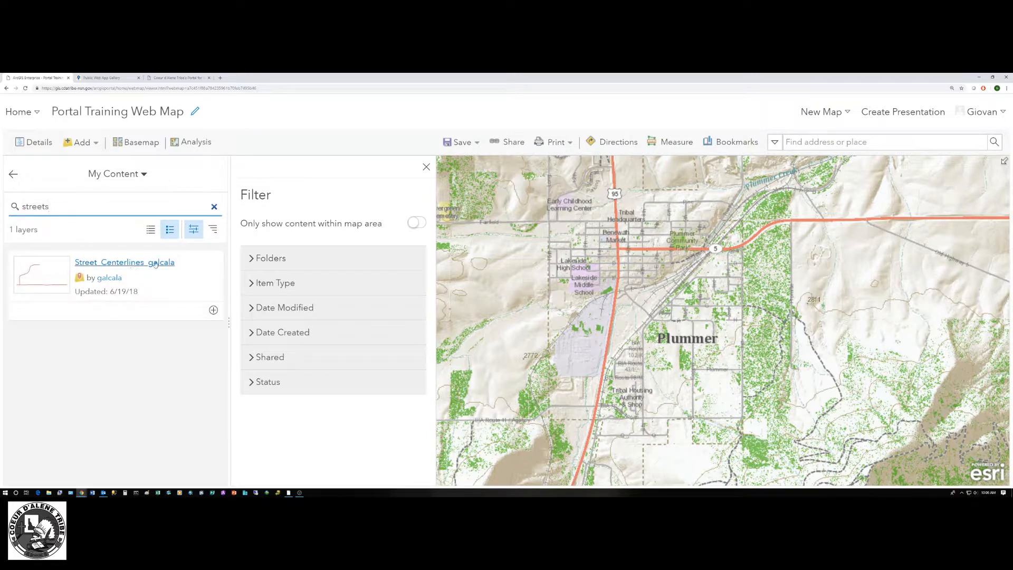
left_click_drag(50, 206, 15, 207)
type("food")
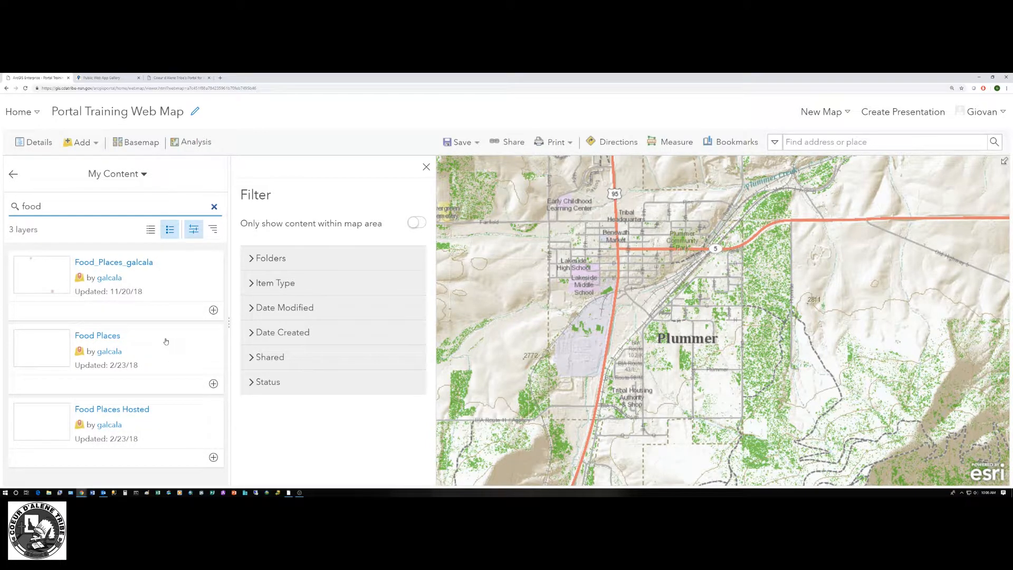
left_click(14, 174)
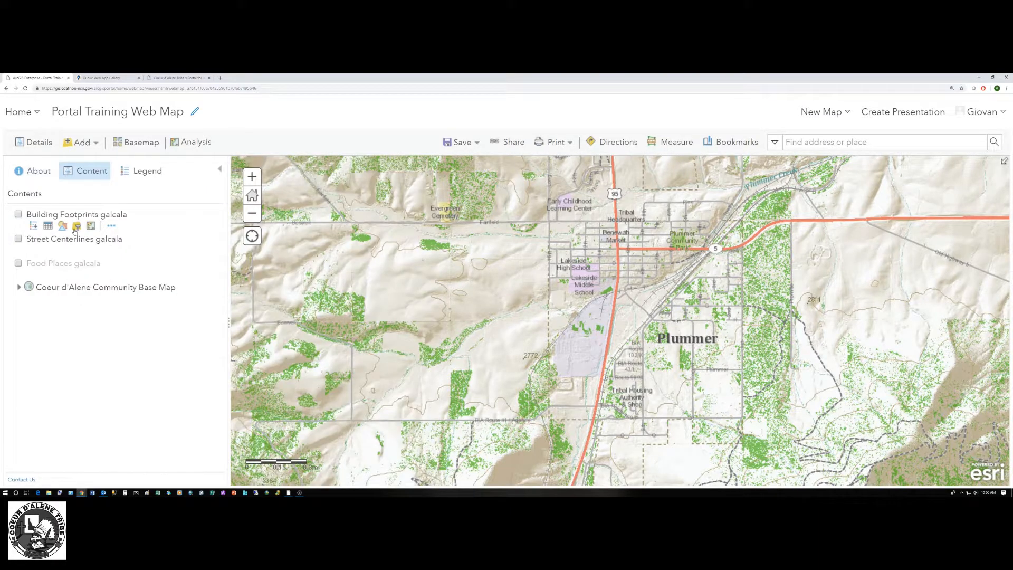
- Show the Building Footprints layer and zoom the map to that layer's extent
left_click(18, 214)
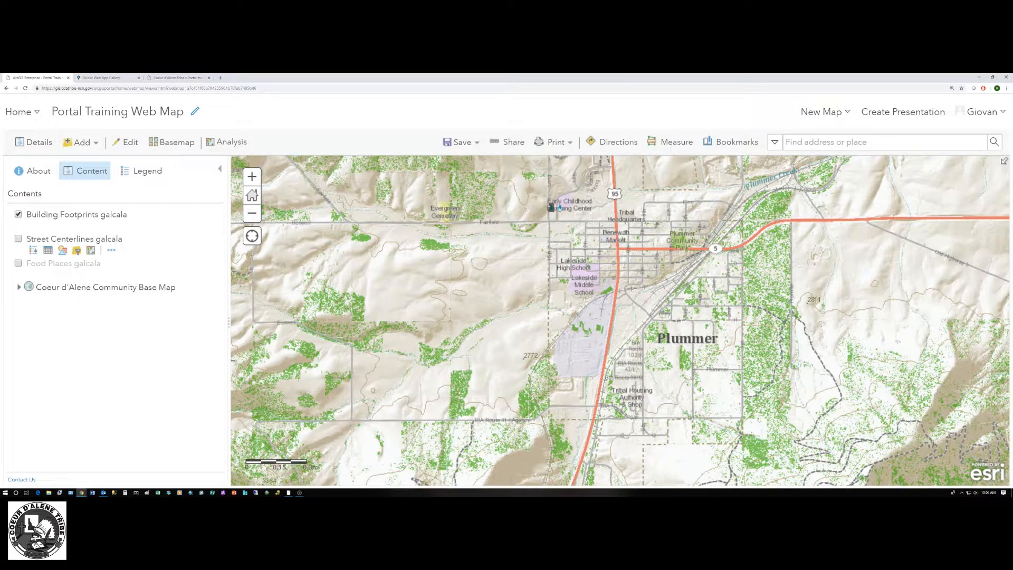
scroll(560, 208, "up", 3)
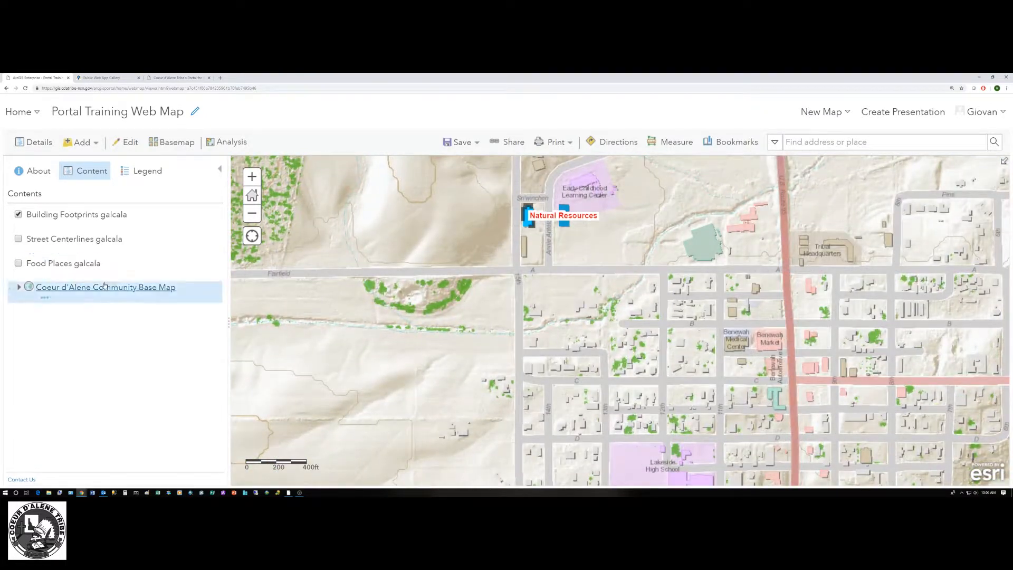
mouse_move(47, 226)
left_click(111, 226)
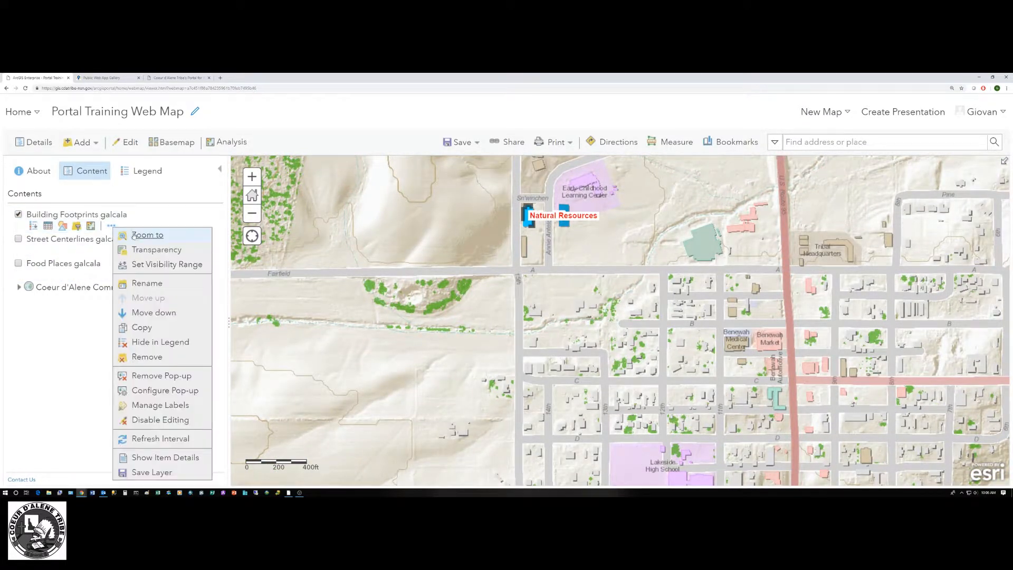
left_click(146, 238)
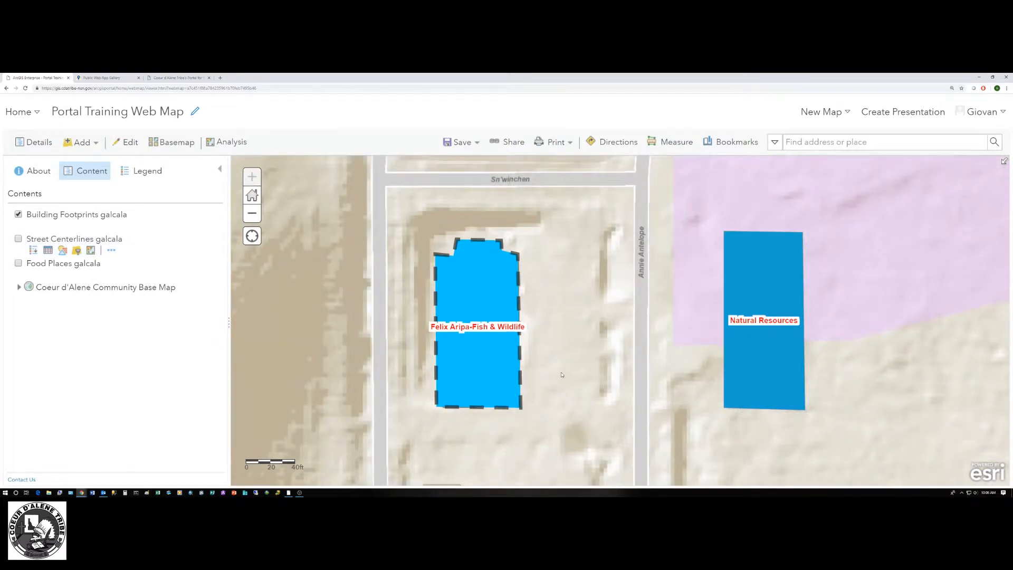
- Look over the streets south of the building footprints and return to the Plummer, ID bookmark
scroll(562, 374, "down", 1)
scroll(770, 440, "down", 1)
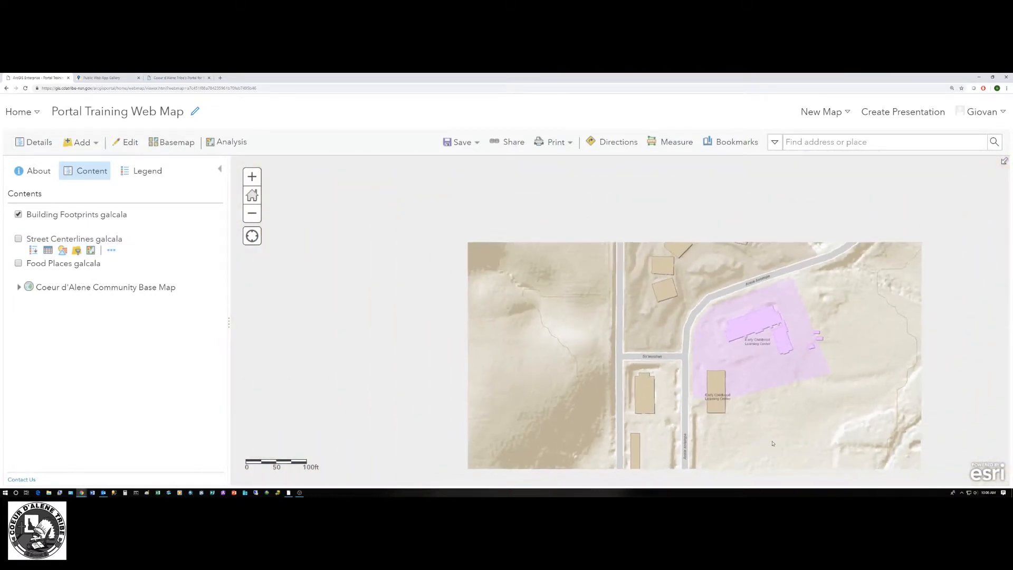
scroll(770, 440, "down", 1)
left_click_drag(742, 430, 658, 244)
left_click_drag(913, 350, 723, 272)
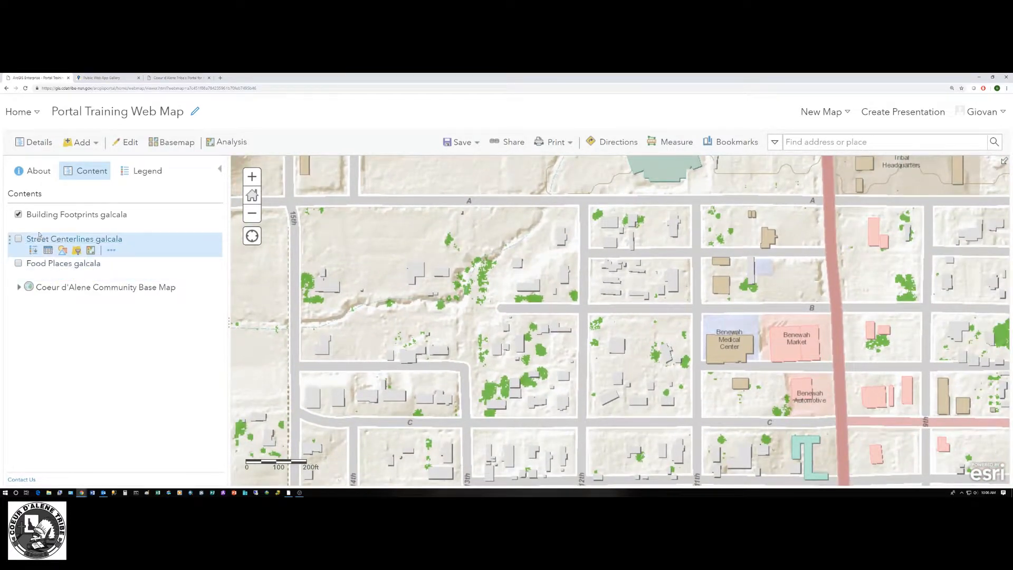
left_click(753, 149)
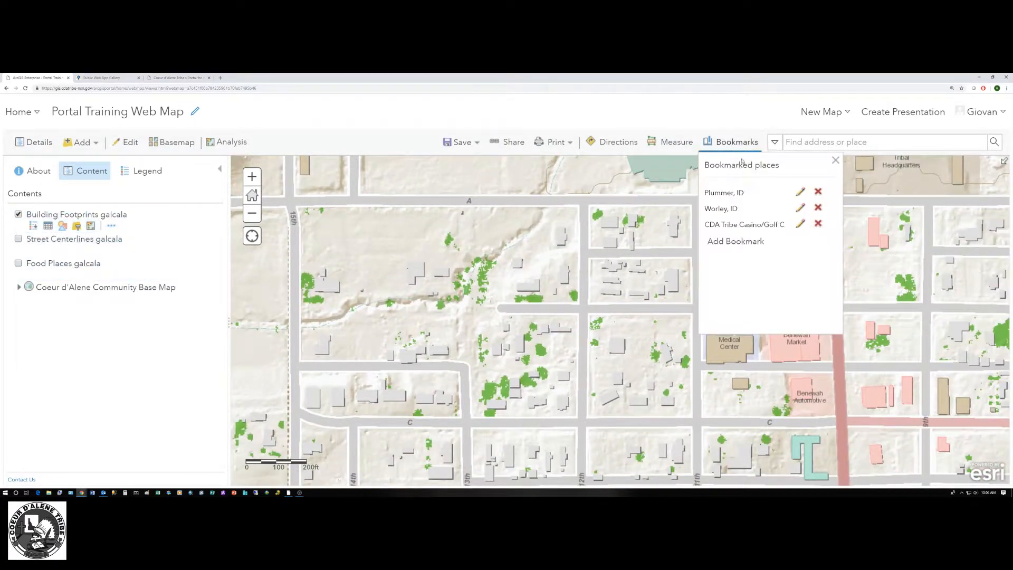
left_click(743, 194)
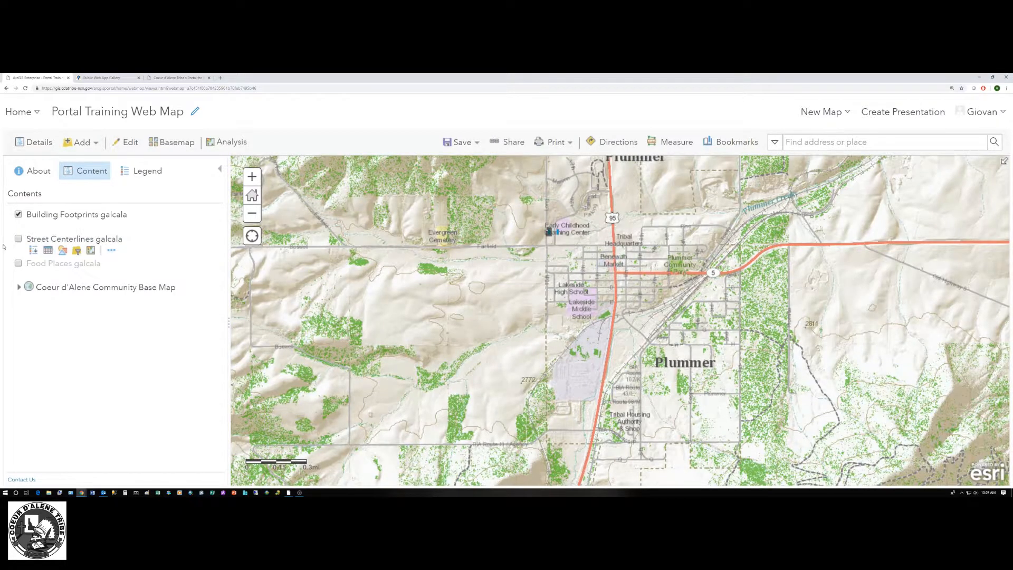
- Show the Street Centerlines and Food Places layers, and extend the Food Places visibility range out to Neighborhood
left_click(18, 239)
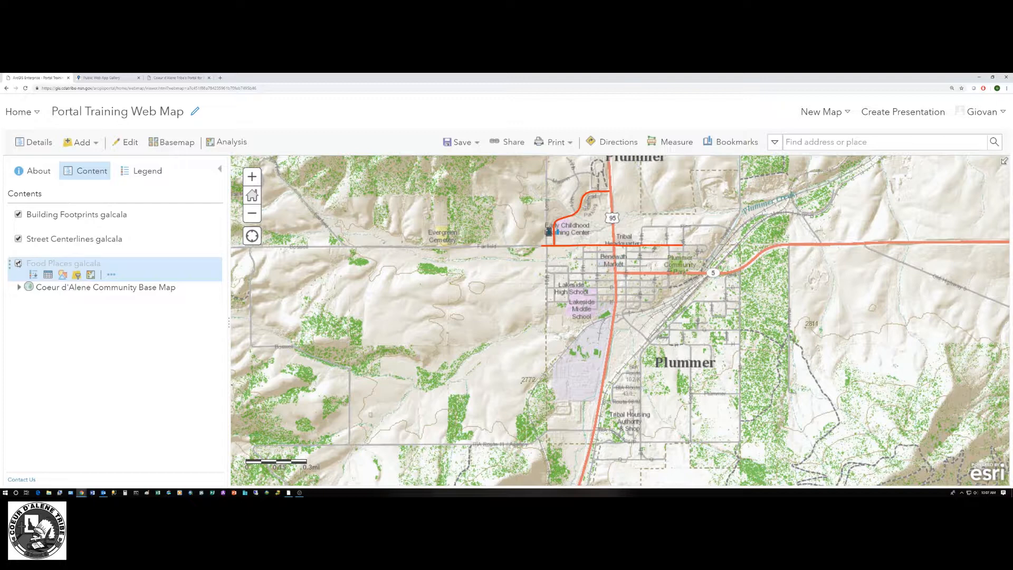
left_click(111, 274)
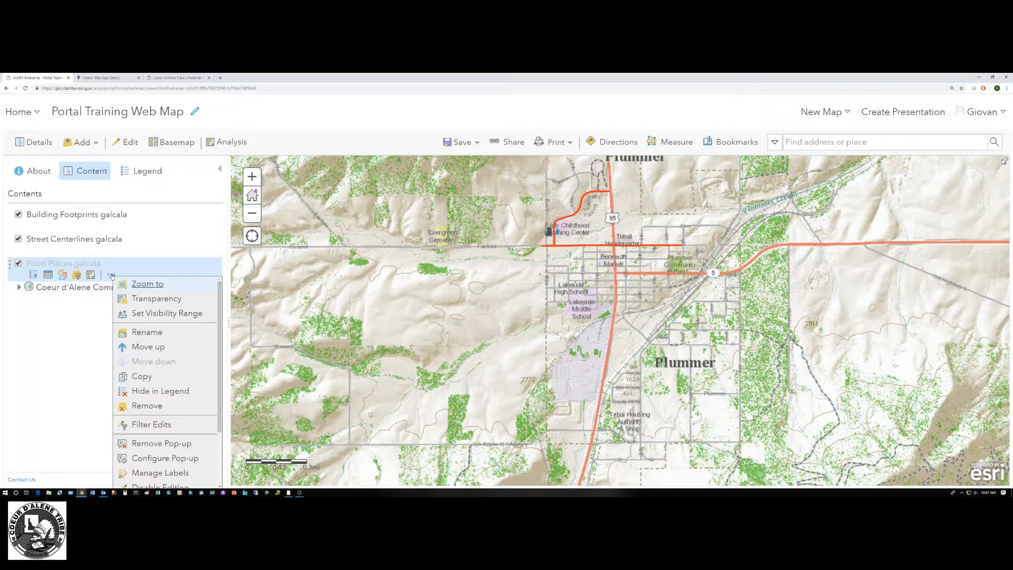
mouse_move(169, 315)
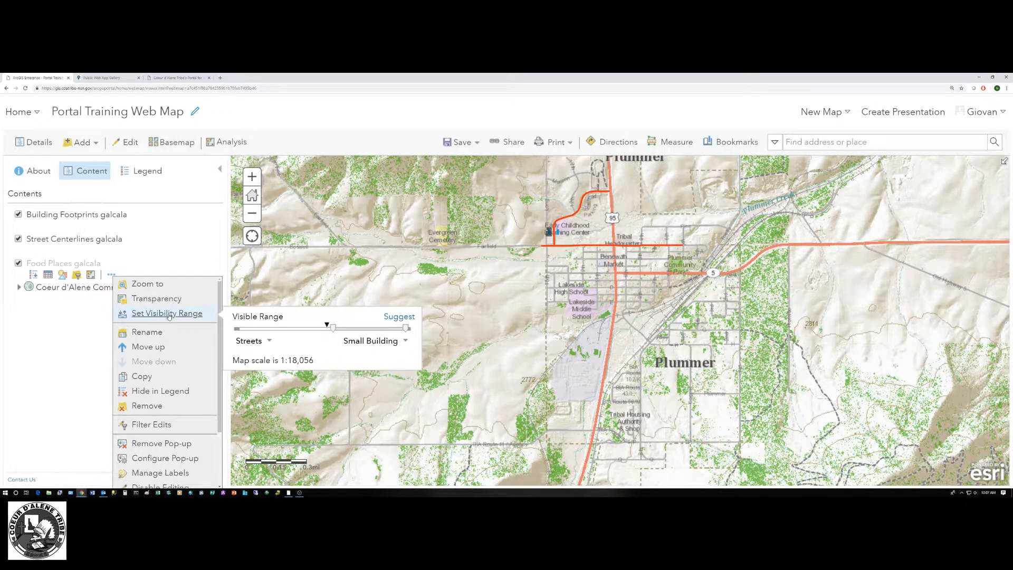
left_click_drag(333, 328, 323, 331)
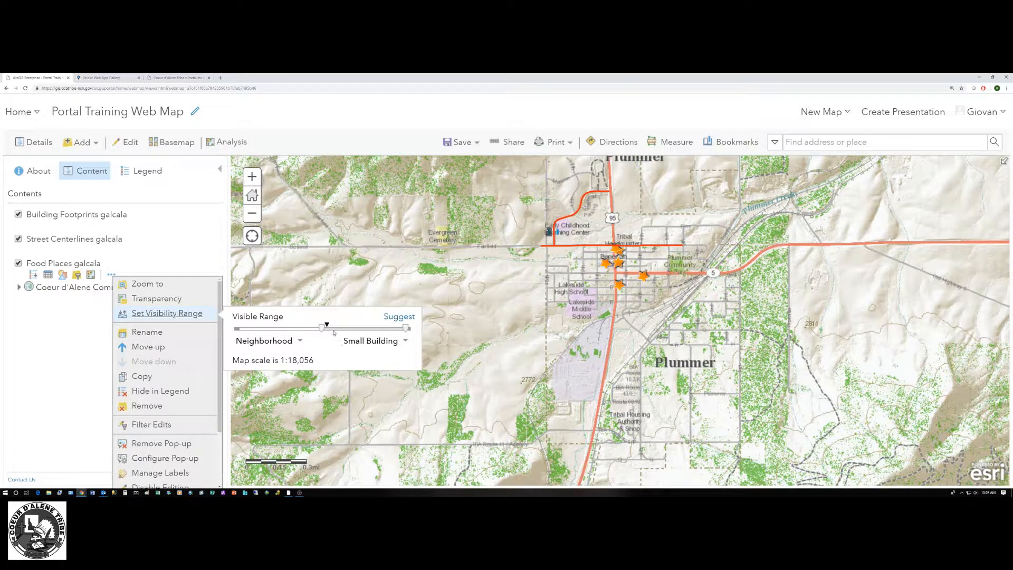
left_click(63, 338)
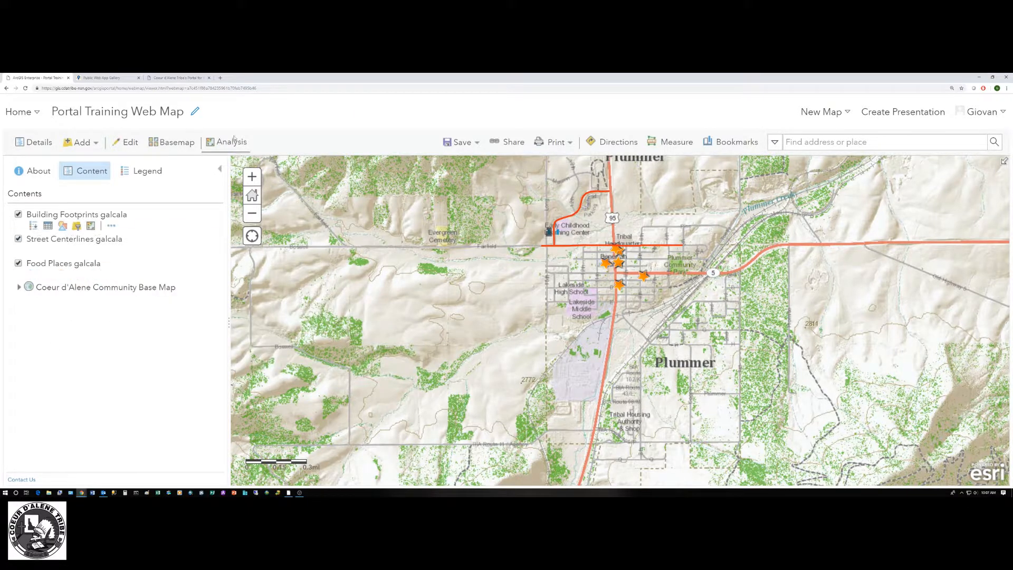
- Show the symbols under the Building Footprints, Street Centerlines and Food Places layers, and compare them with the map legend
left_click(34, 227)
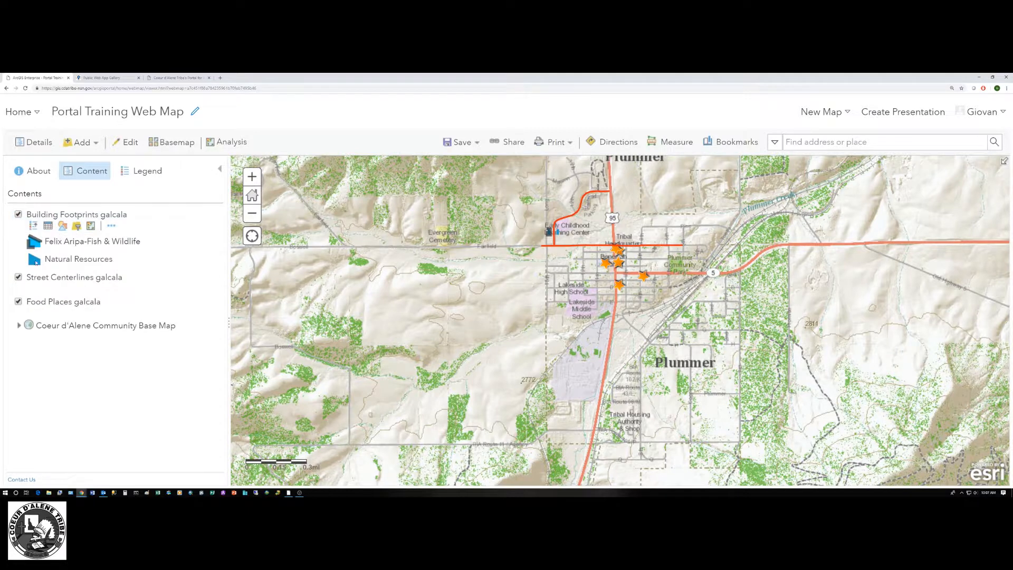
left_click(33, 289)
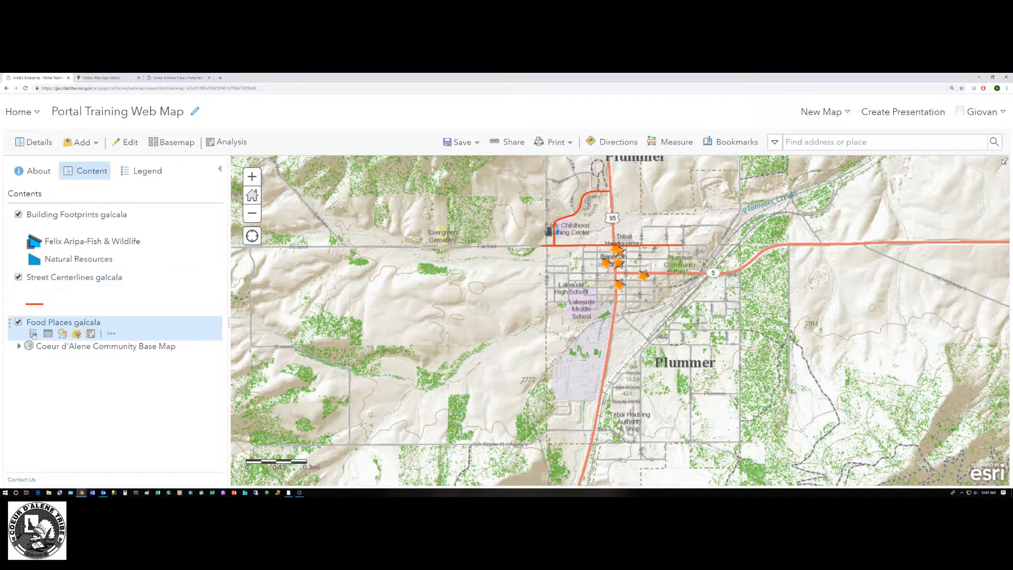
left_click(34, 334)
left_click(141, 171)
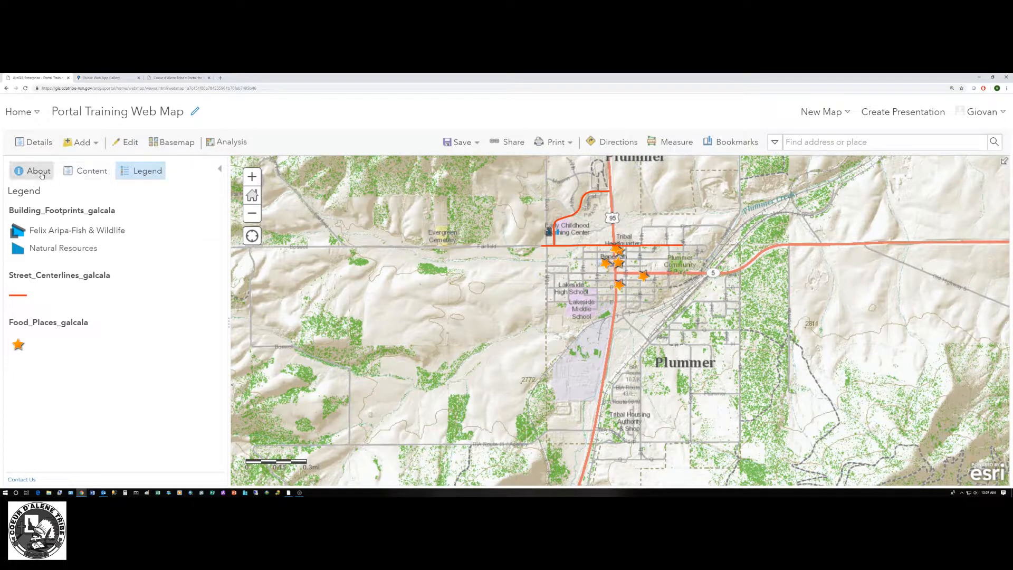
left_click(93, 175)
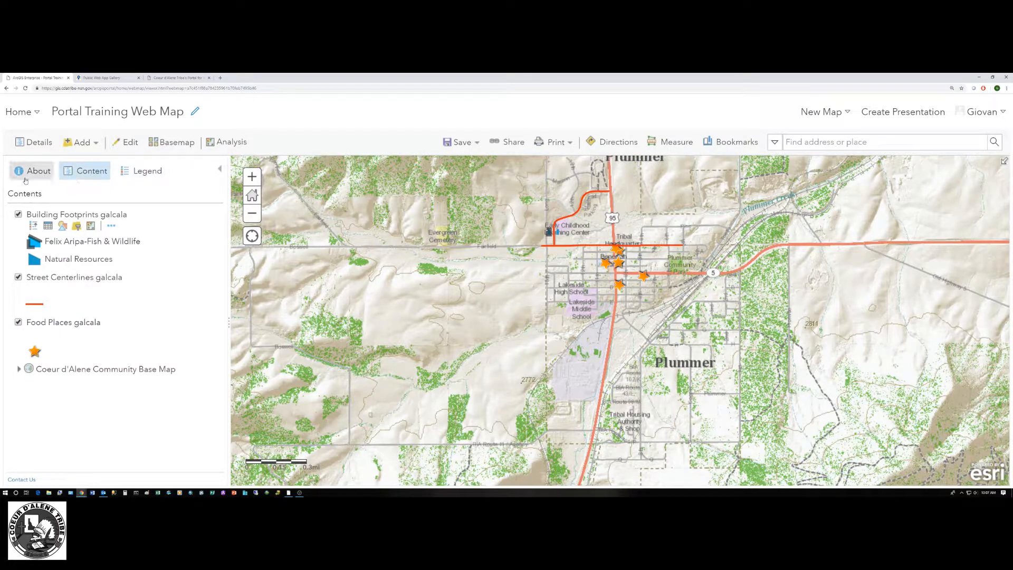
- Open the Building Footprints attribute table, hide its Zipcode column and close the table
left_click(48, 227)
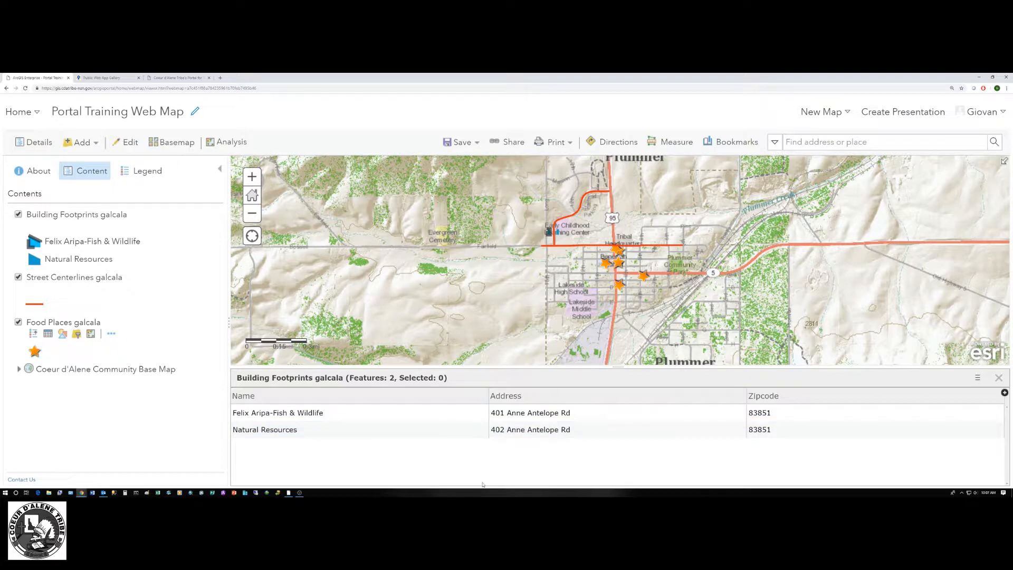
left_click(977, 377)
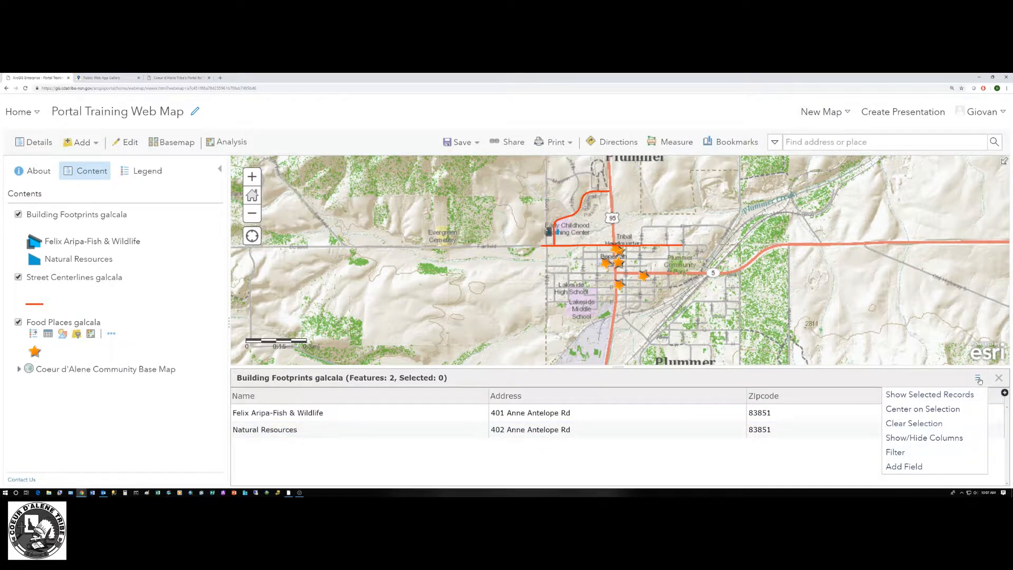
left_click(930, 442)
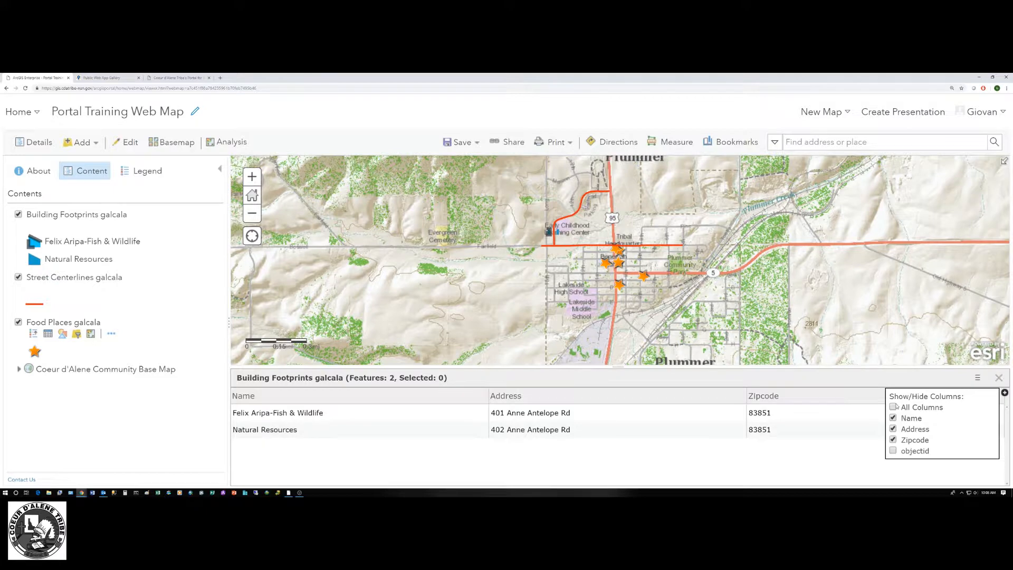
left_click(893, 440)
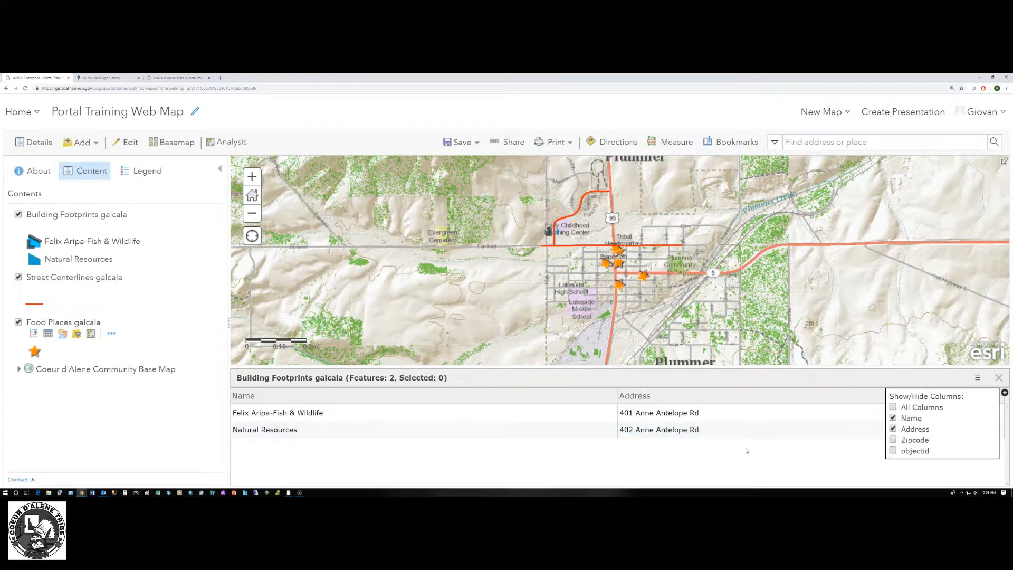
left_click(977, 379)
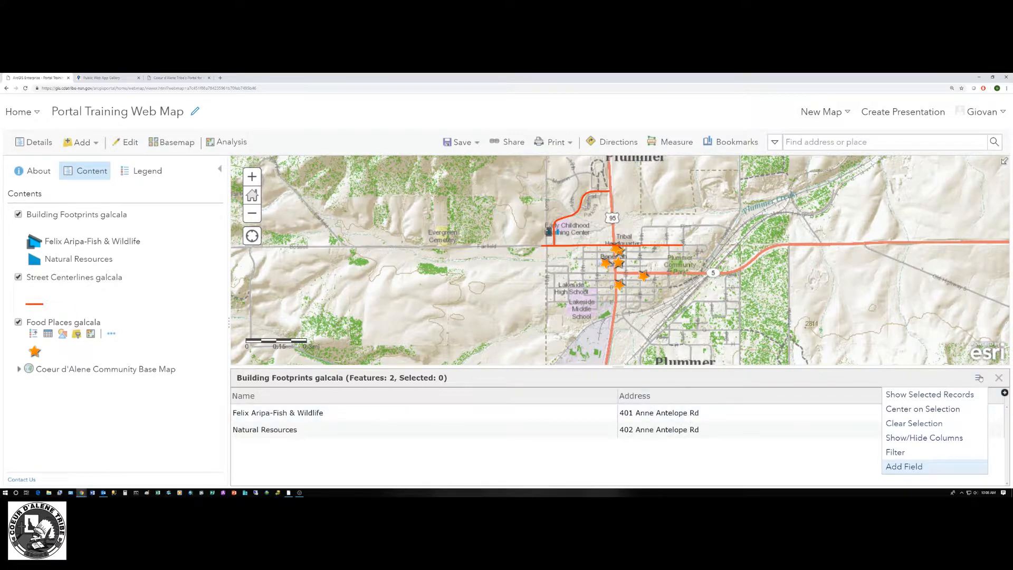
left_click(999, 378)
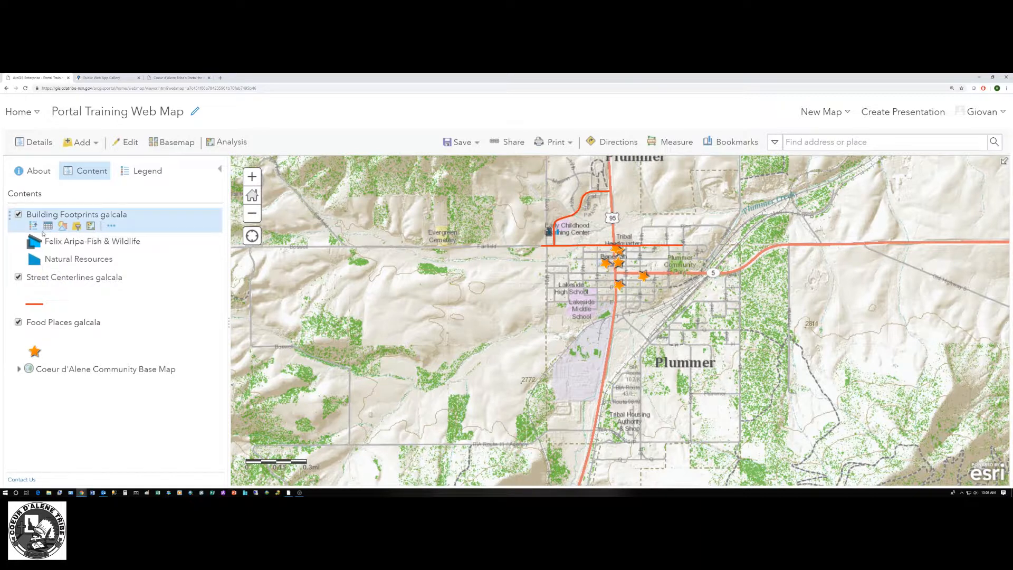
- Enlarge the page and look through the layers and their tools in the map contents
key("ctrl+plus")
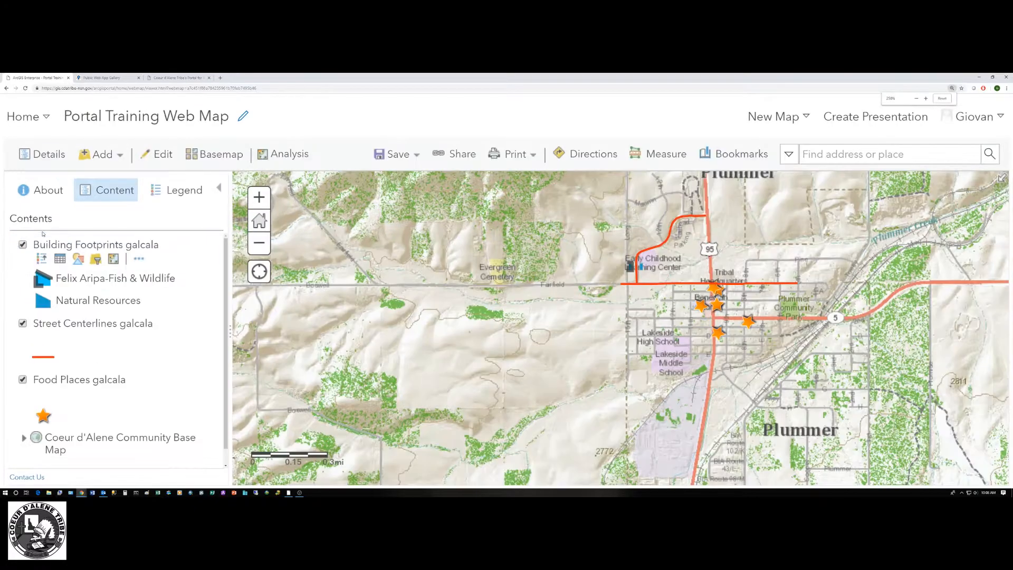
key("ctrl+plus")
key("ctrl+plus")
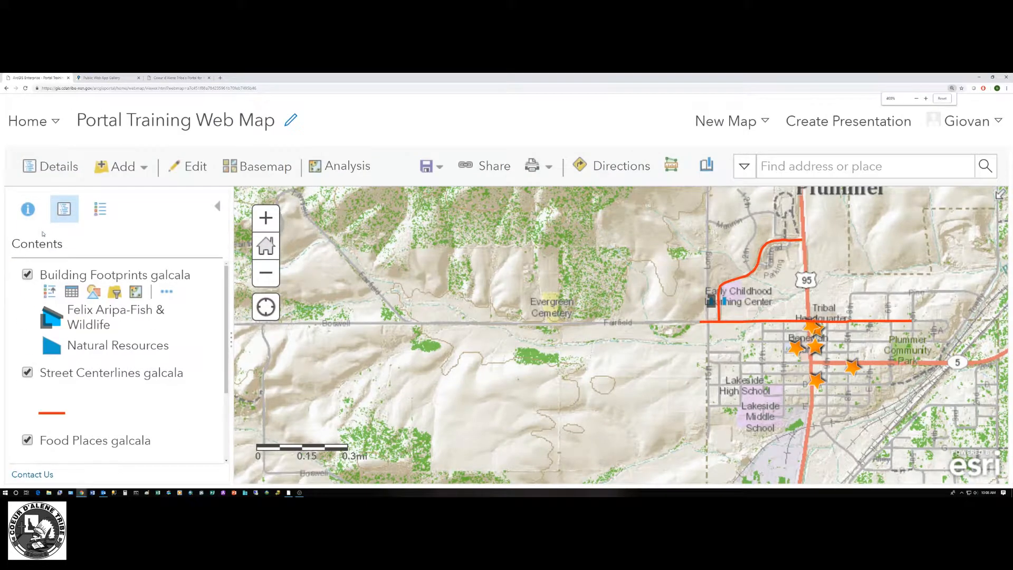
scroll(238, 406, "down", 2)
scroll(237, 400, "up", 2)
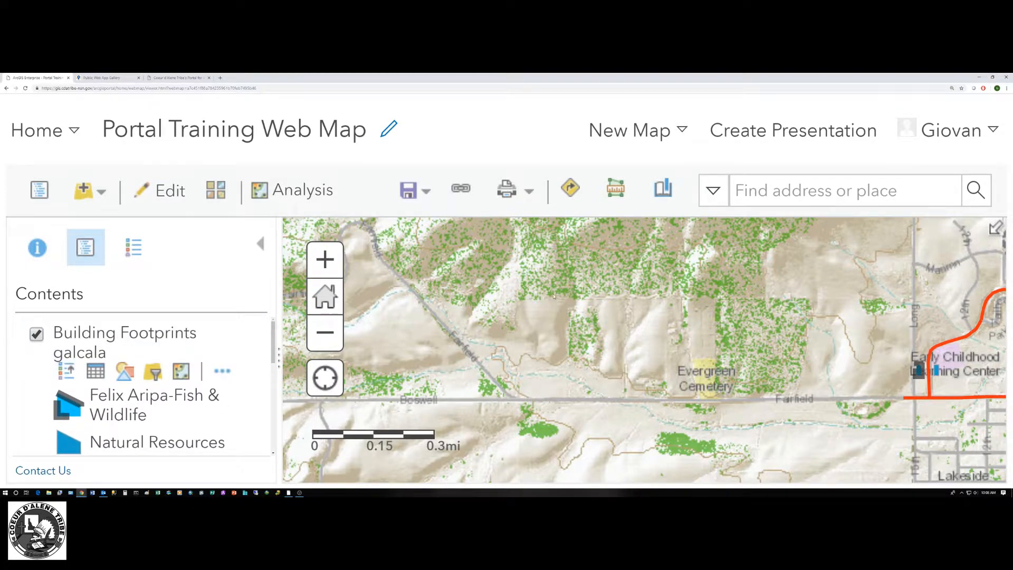
scroll(518, 312, "down", 1)
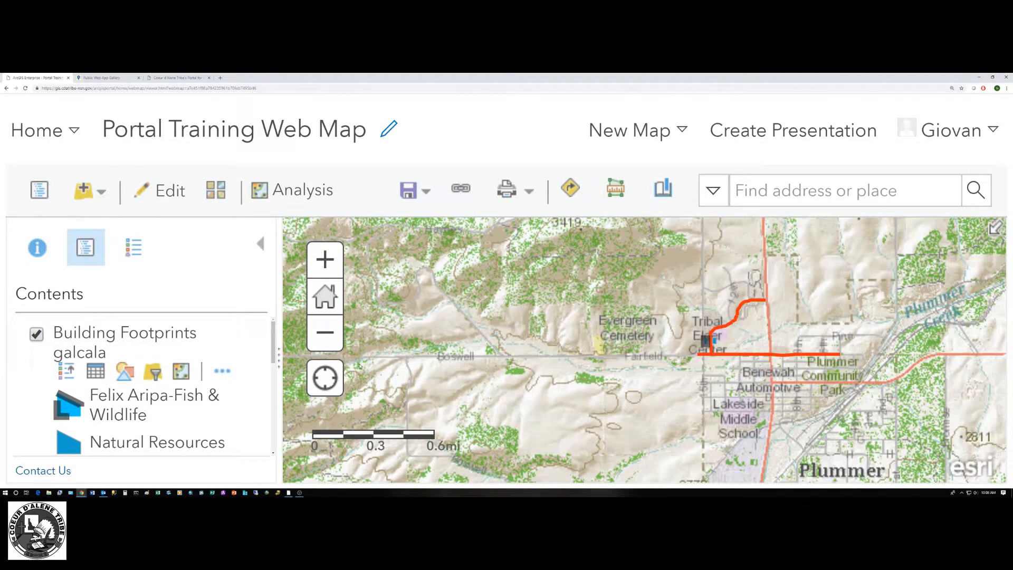
scroll(190, 366, "down", 1)
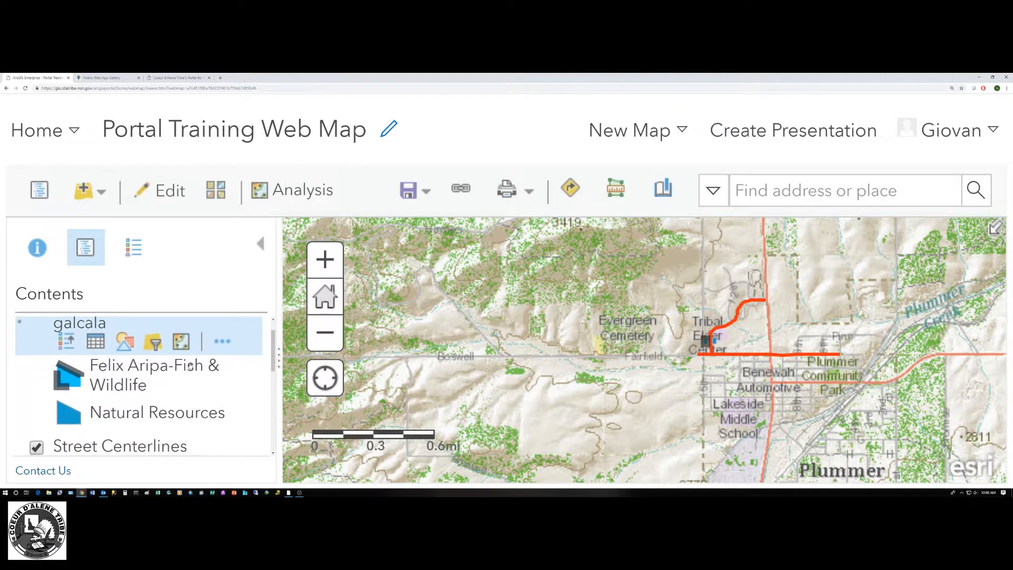
scroll(190, 366, "down", 4)
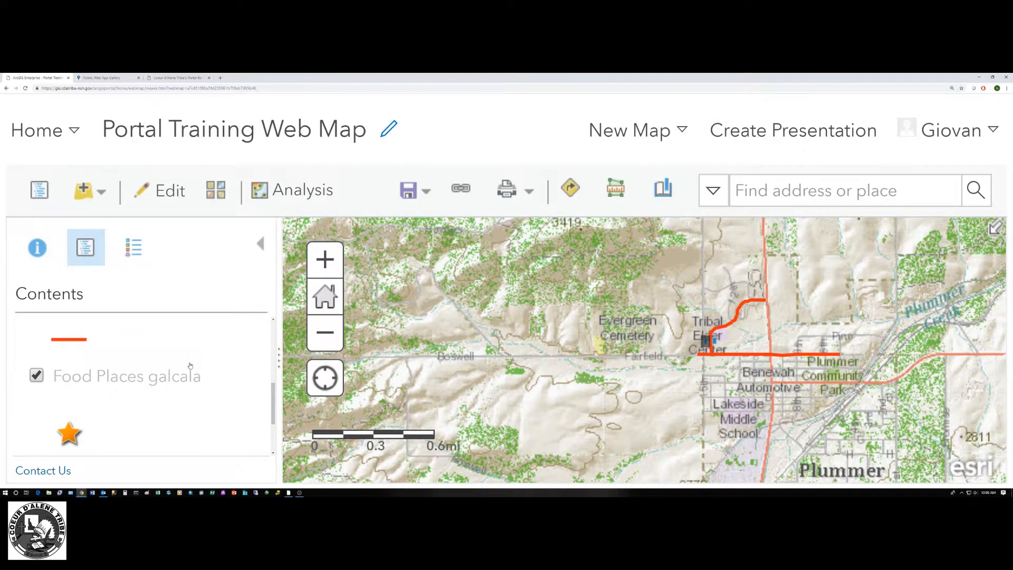
scroll(190, 365, "up", 2)
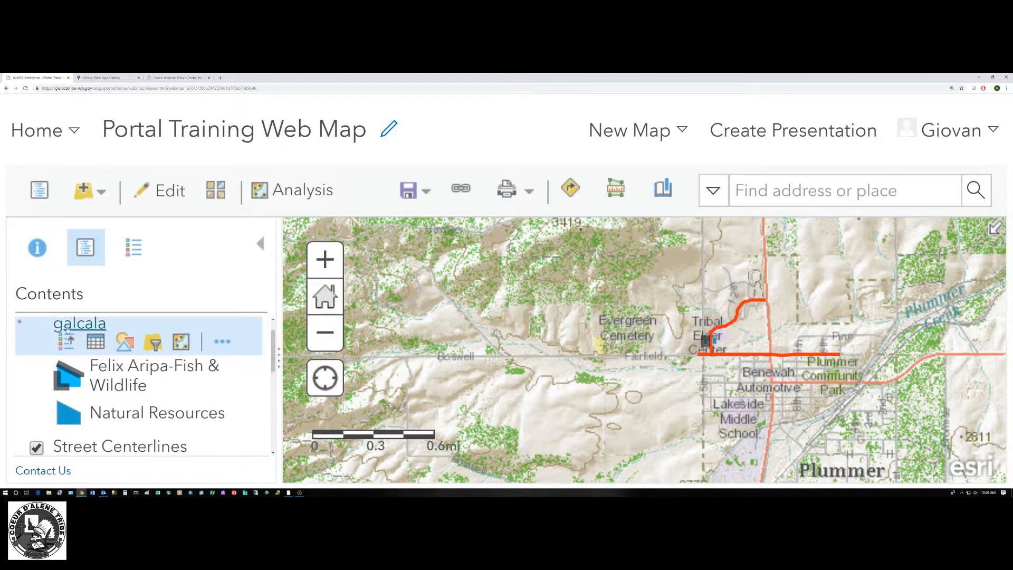
- Toggle the Building Footprints symbols off and on again, and return the page to its normal size
left_click(69, 340)
left_click(69, 341)
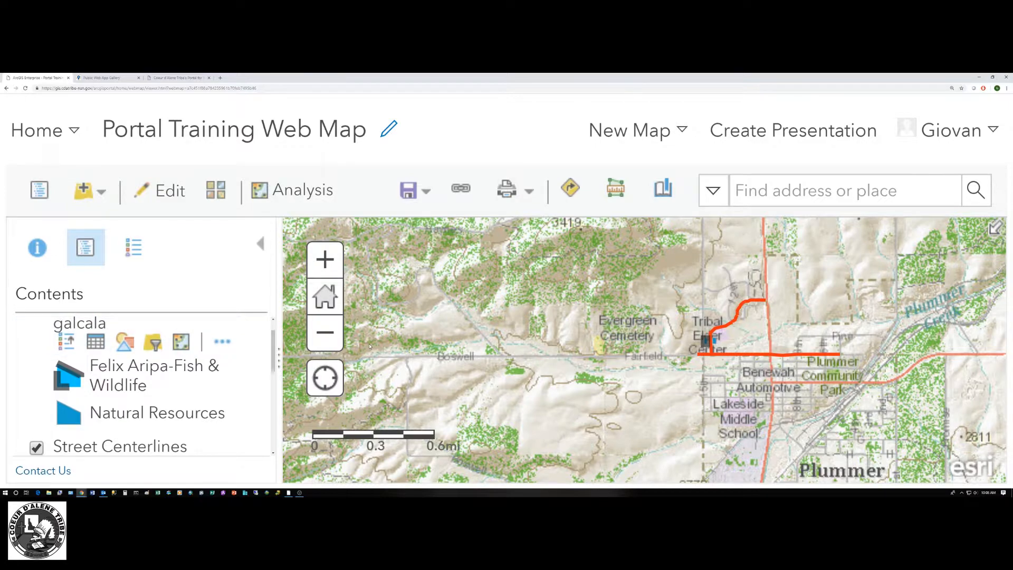
scroll(370, 346, "down", 2)
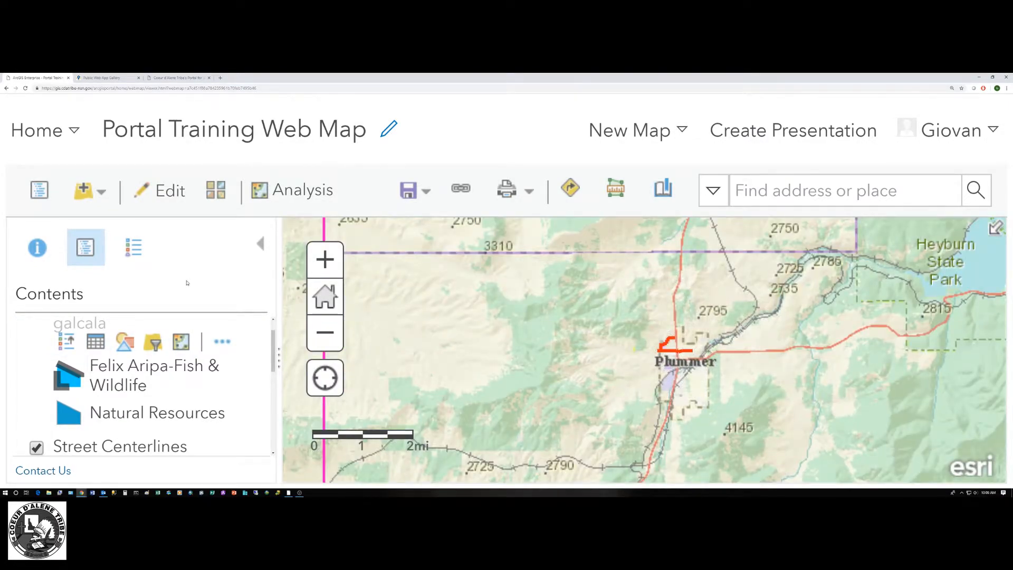
key("ctrl+minus")
key("ctrl+minus")
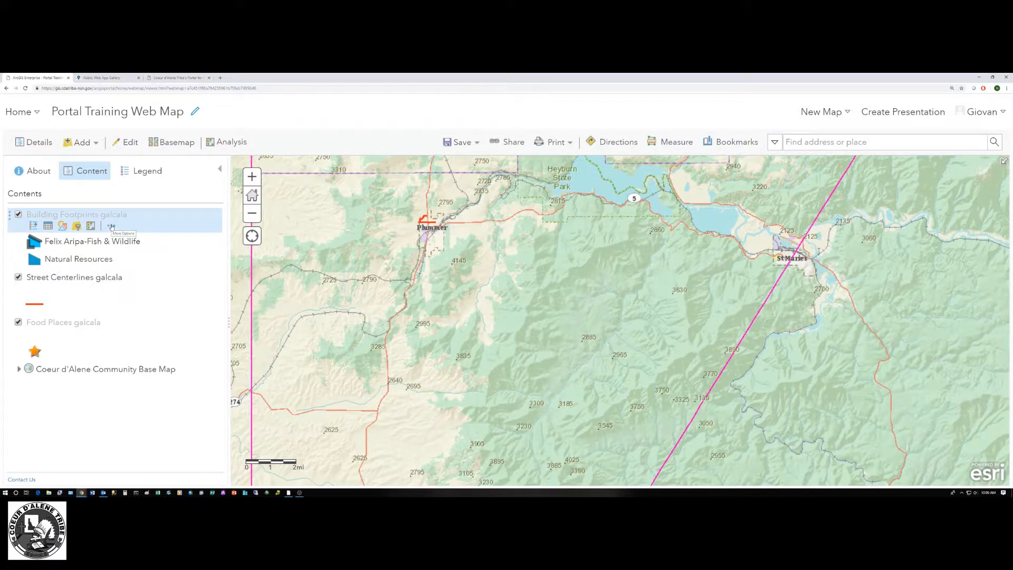
- Zoom to the Building Footprints layer, try it at 50% transparency and return it to fully opaque
left_click(112, 226)
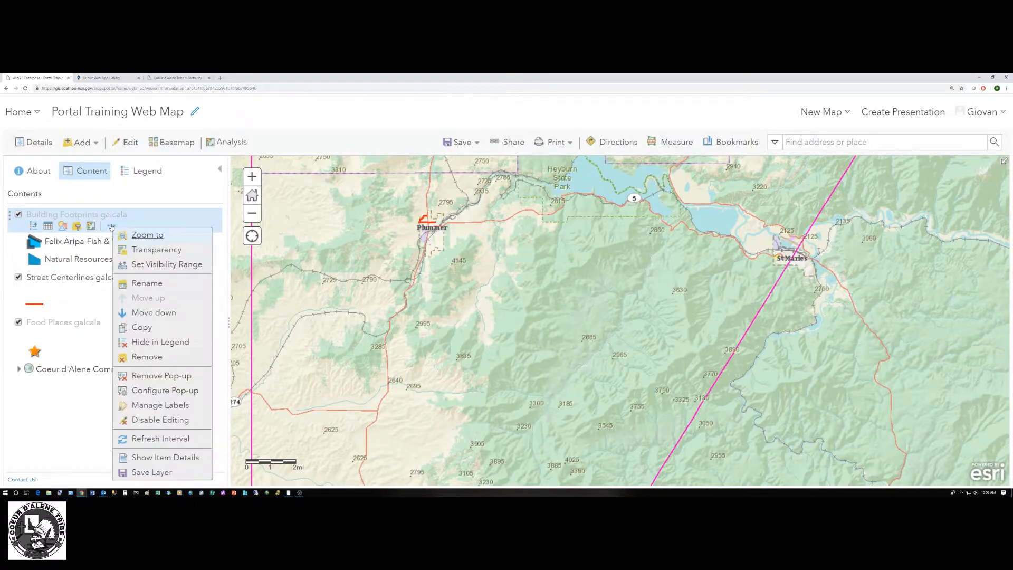
left_click(147, 235)
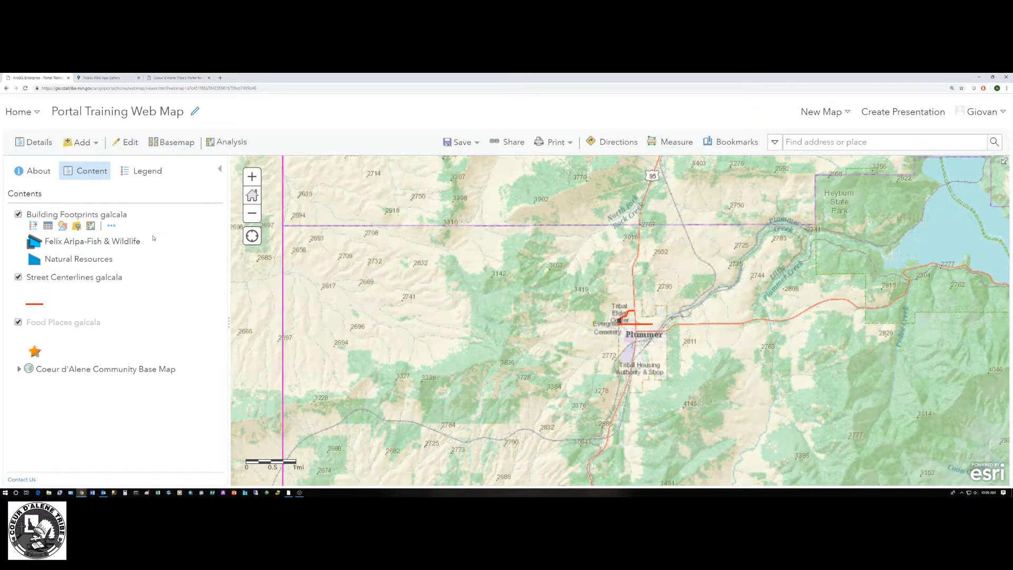
left_click(111, 227)
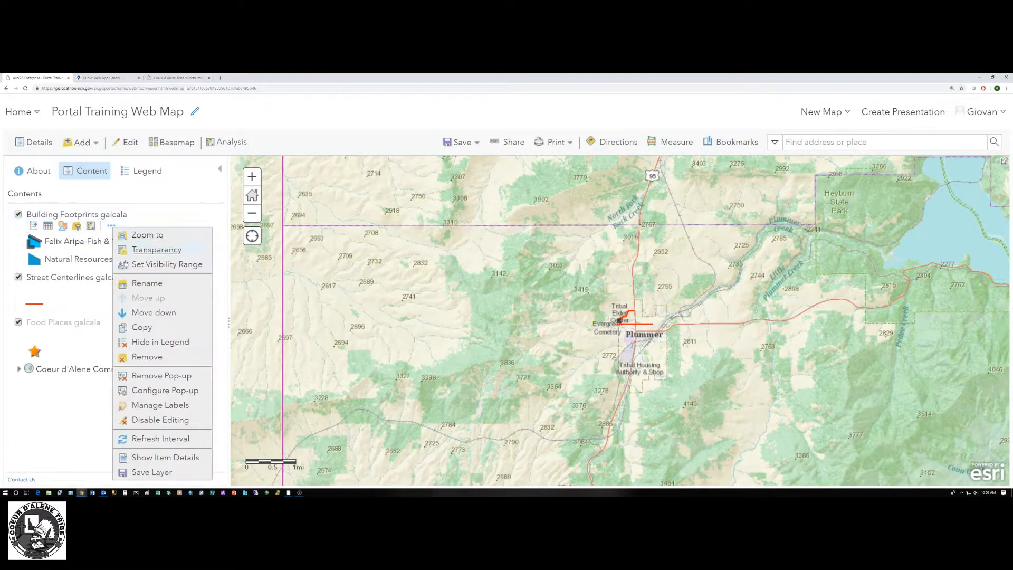
mouse_move(156, 253)
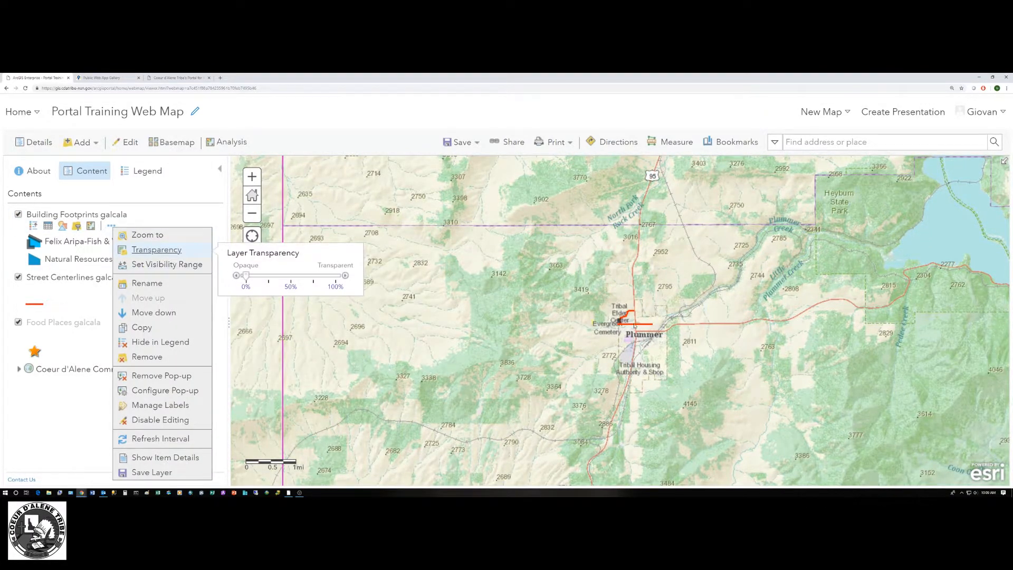
scroll(621, 323, "up", 3)
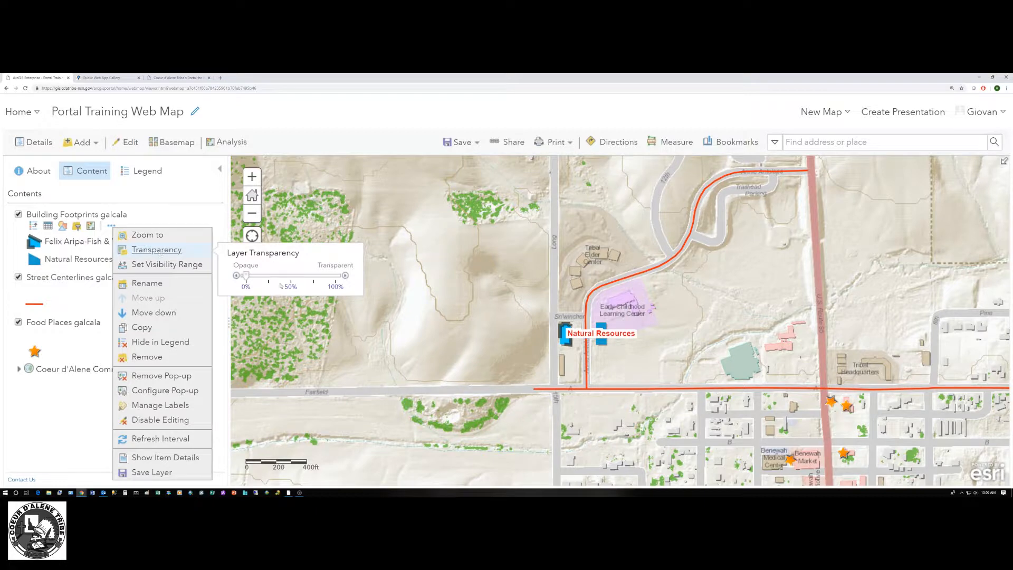
scroll(641, 342, "up", 3)
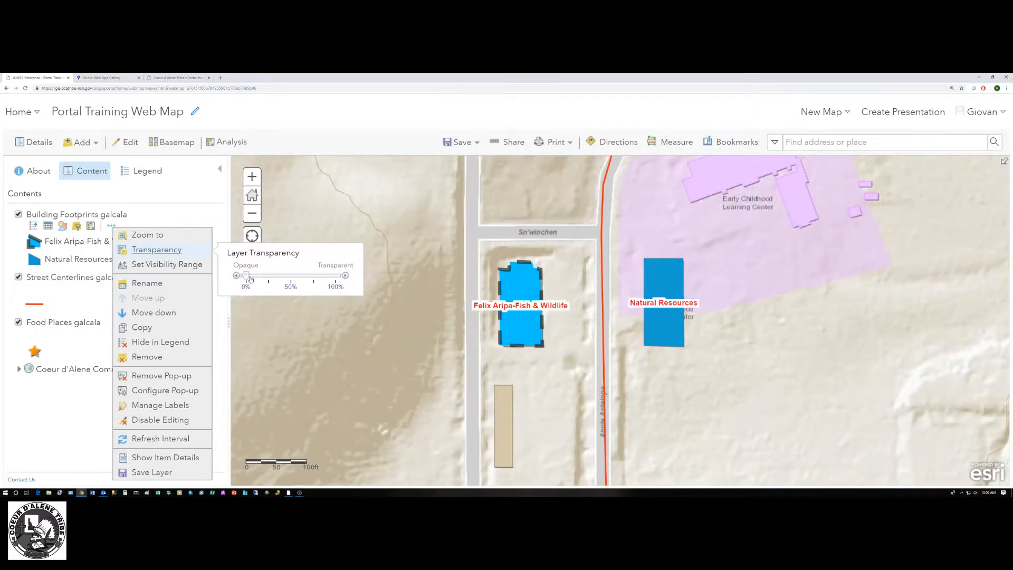
left_click_drag(247, 277, 294, 279)
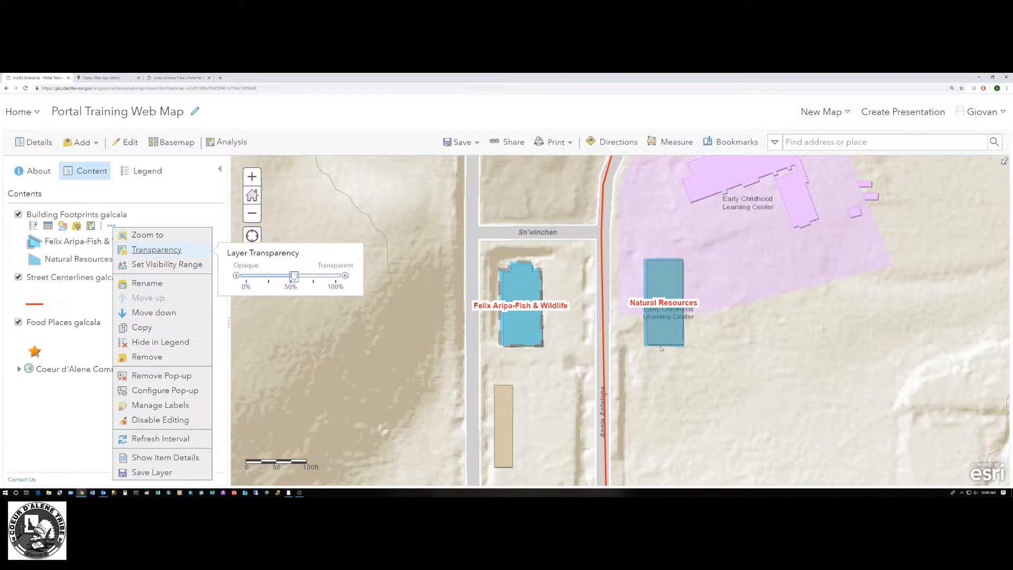
left_click_drag(294, 278, 238, 278)
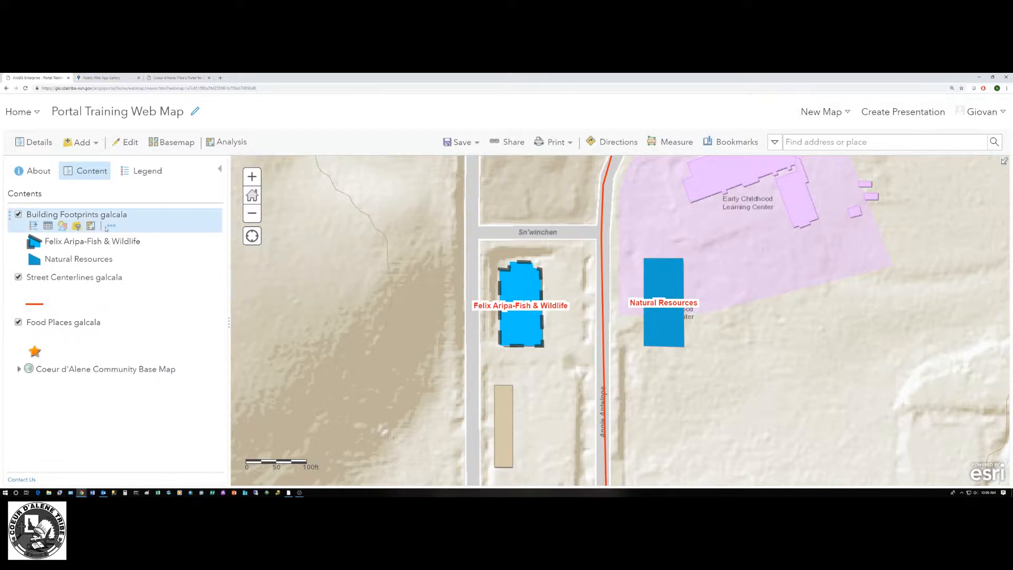
- Limit the Building Footprints visibility range to Neighborhood through Small Building and compare it with the current map scale
left_click(109, 227)
mouse_move(174, 268)
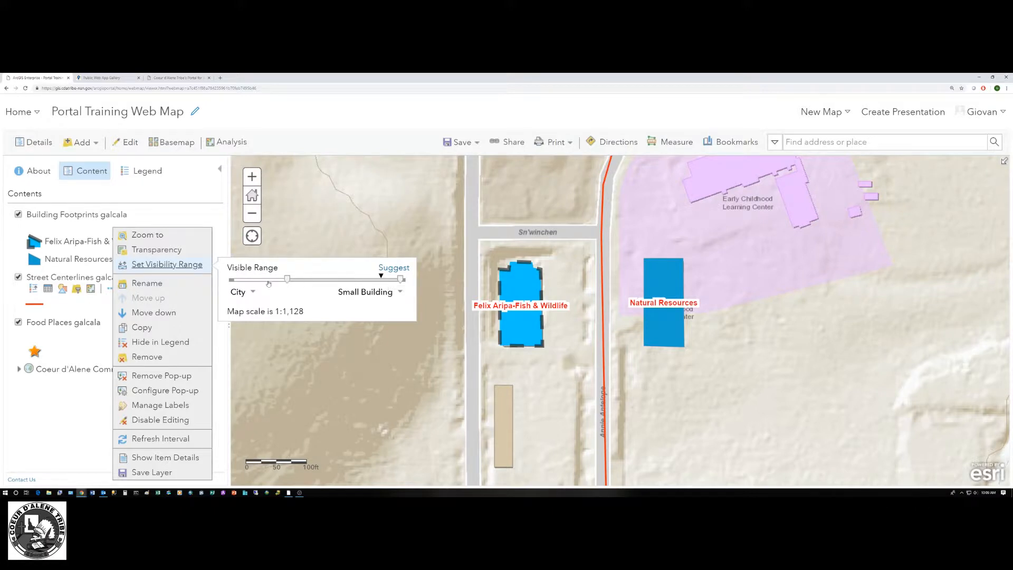
mouse_move(287, 280)
left_click_drag(287, 280, 319, 284)
scroll(641, 390, "down", 2)
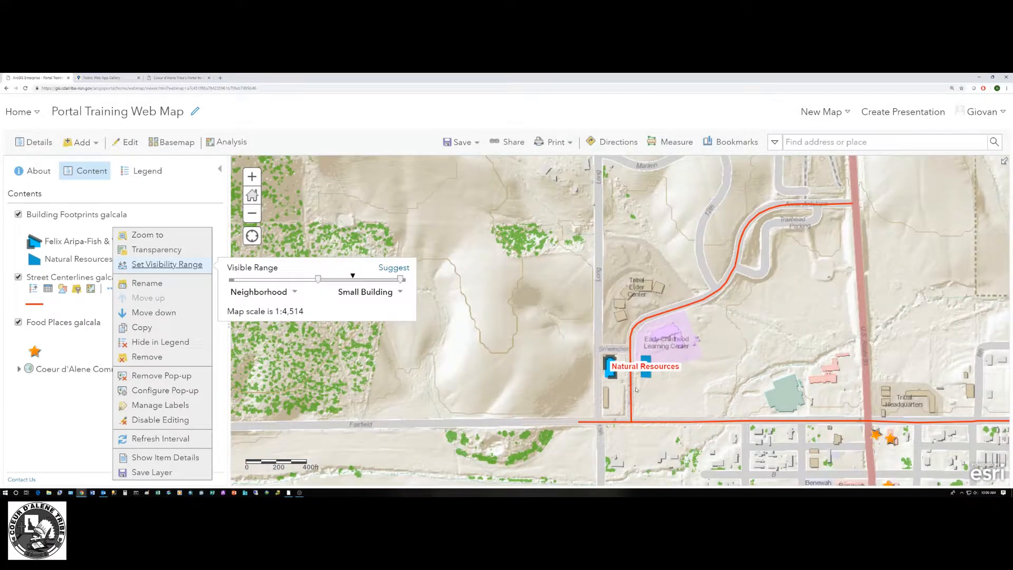
mouse_move(352, 275)
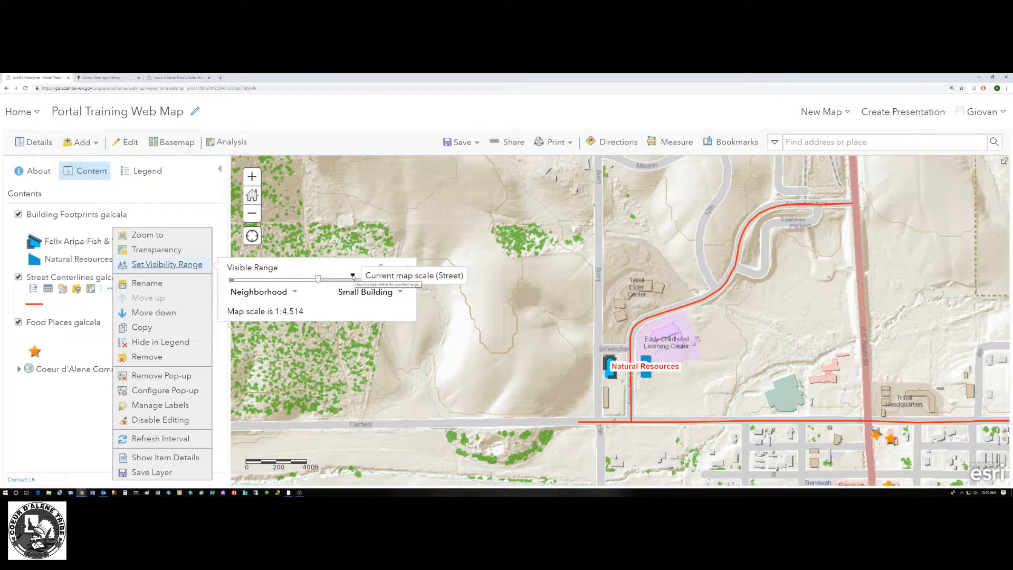
- Zoom the map out in stages over Plummer and compare its scale with the Building Footprints visibility range
left_click_drag(931, 420, 747, 377)
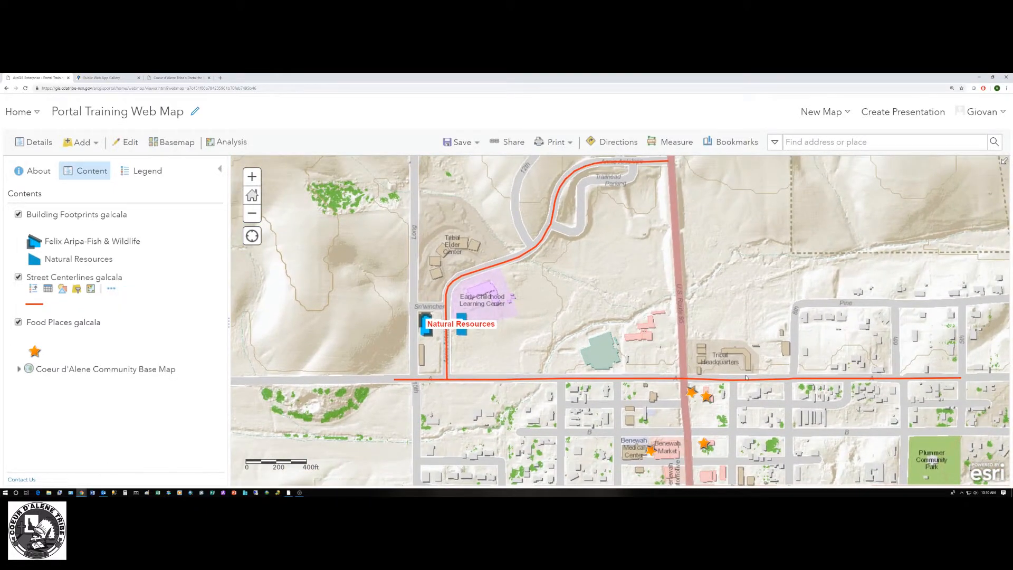
scroll(746, 377, "down", 1)
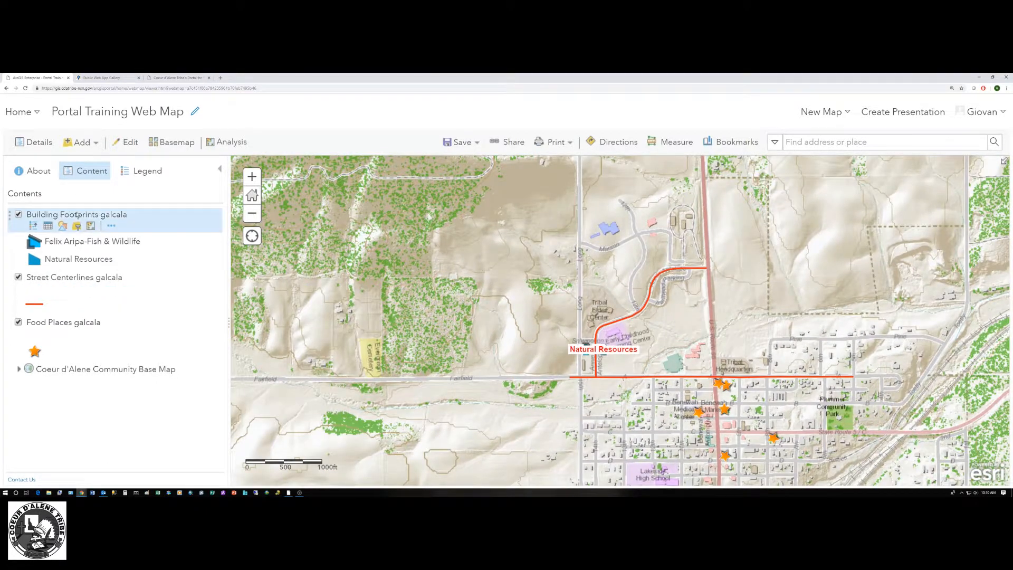
left_click(111, 225)
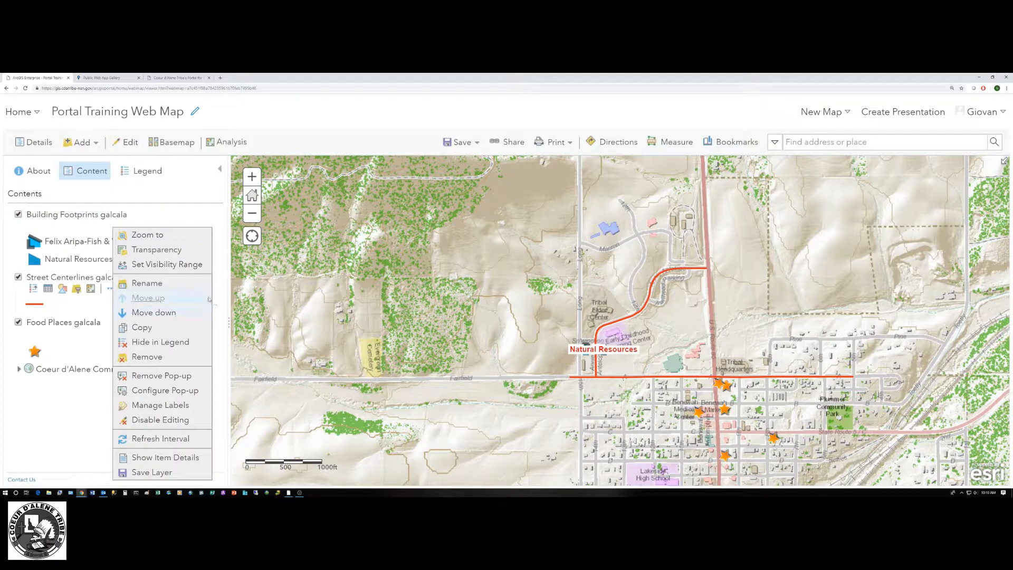
left_click(179, 265)
scroll(631, 360, "down", 1)
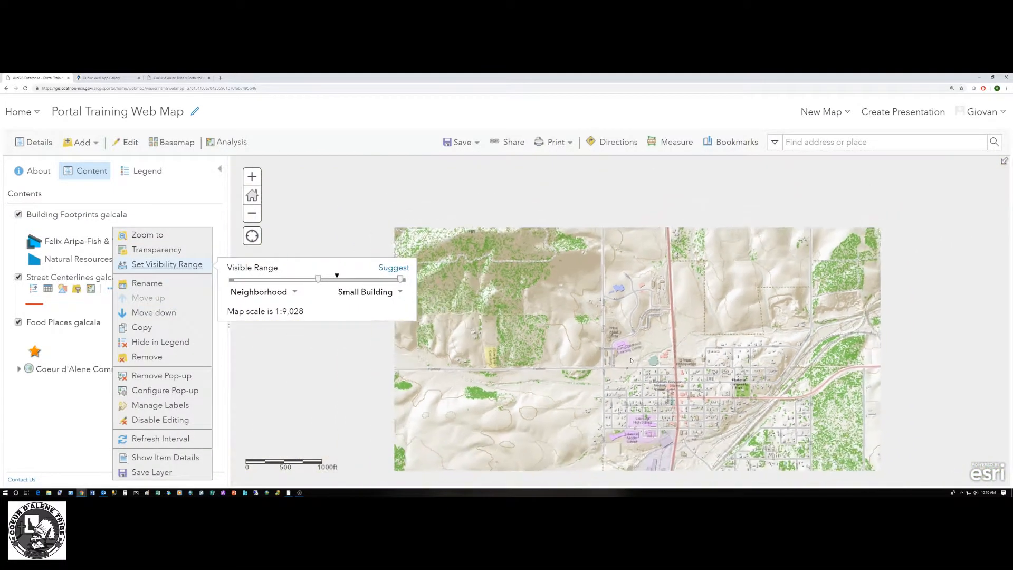
left_click_drag(654, 376, 628, 333)
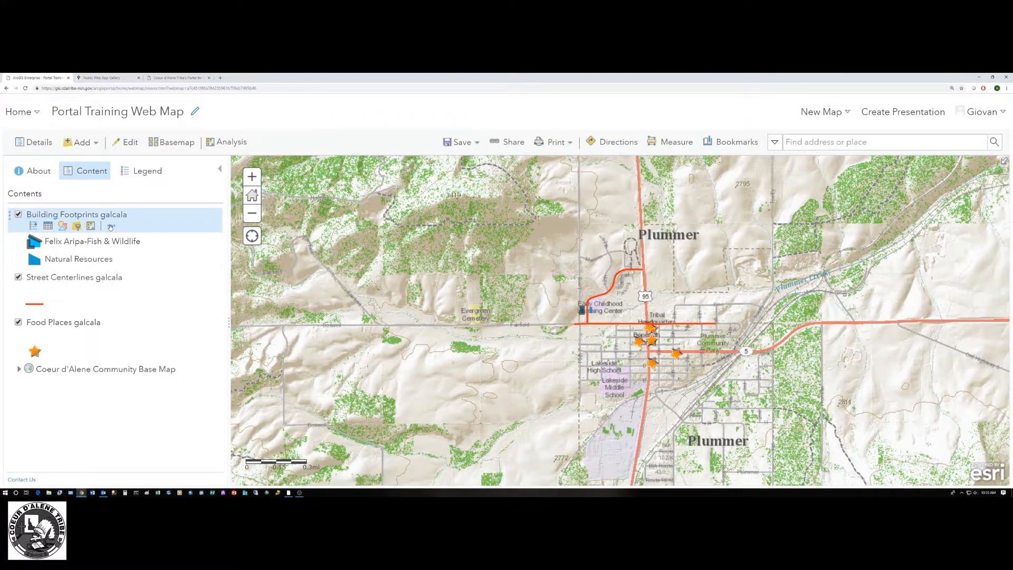
left_click(111, 225)
left_click(159, 266)
scroll(600, 323, "down", 1)
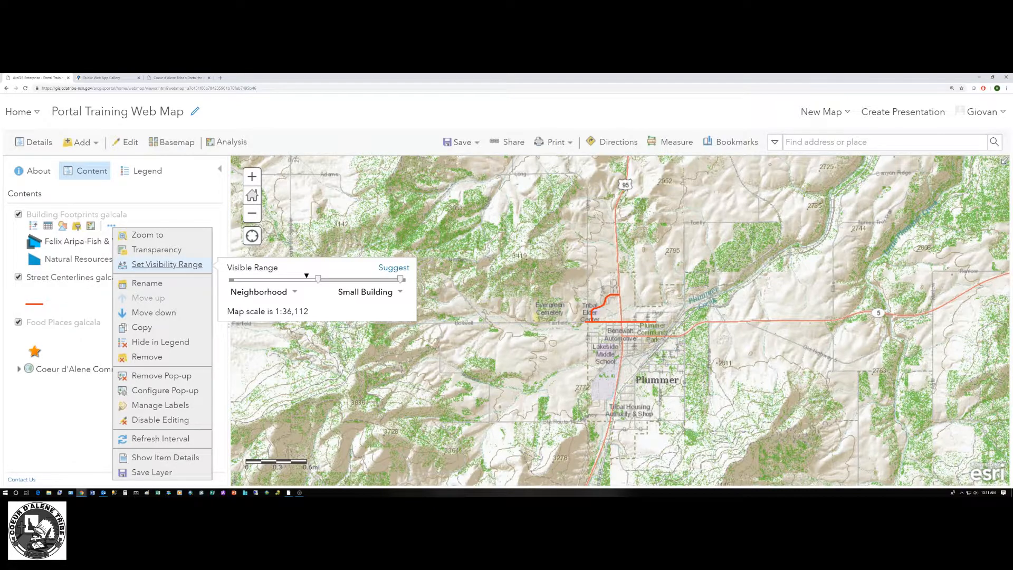
- Zoom in to the streets around Benewah Market and check the map scale against the Building Footprints visibility range
scroll(617, 326, "up", 2)
scroll(622, 329, "up", 3)
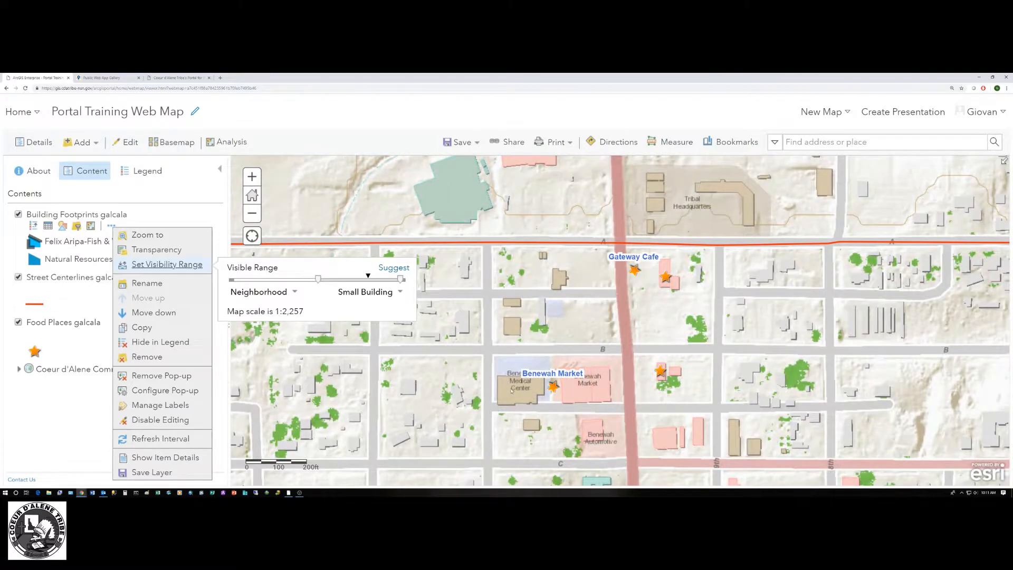
left_click_drag(621, 338, 601, 326)
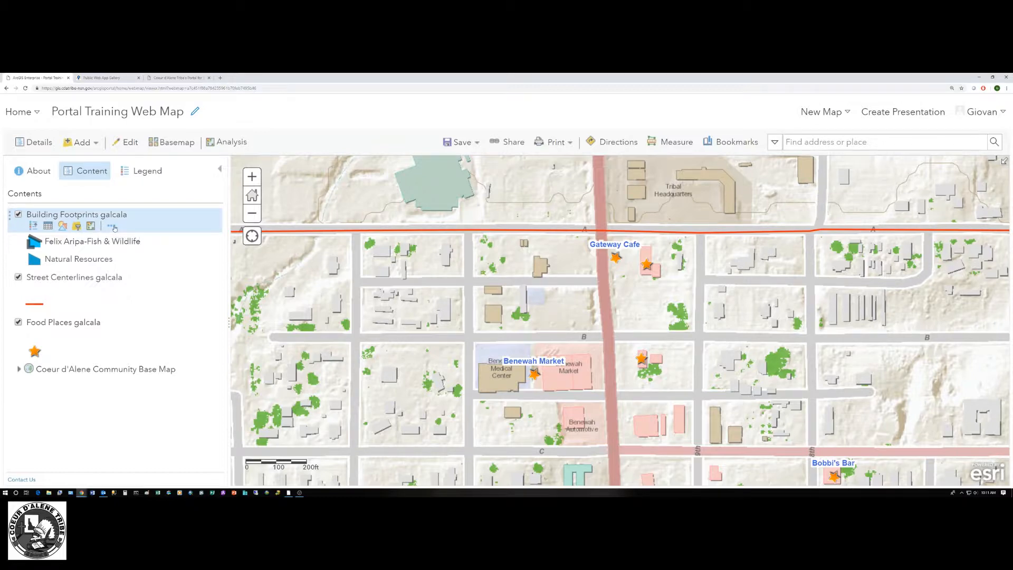
left_click(112, 227)
left_click(151, 265)
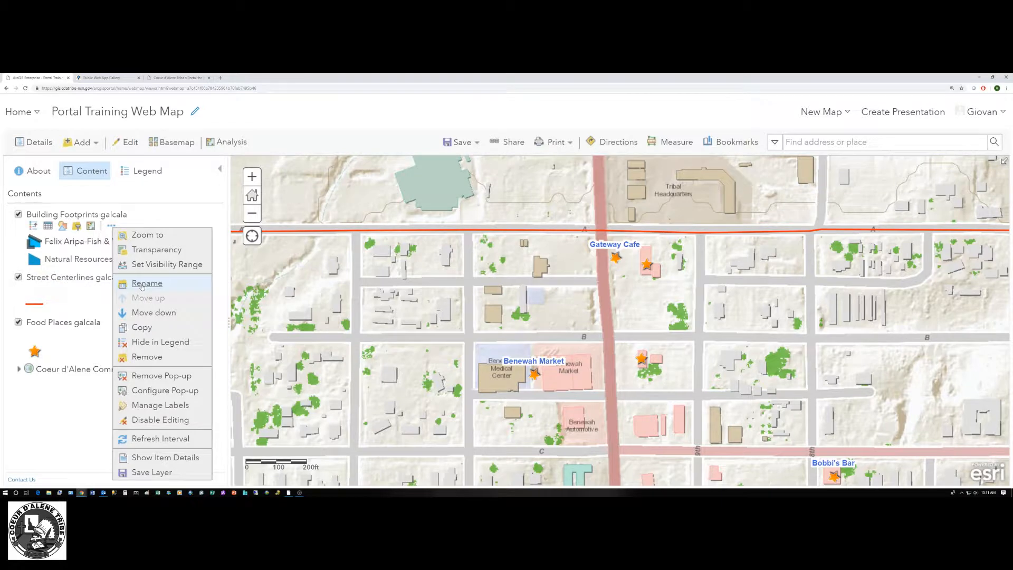
- Rename the building footprints layer to "Building Footprints", removing the suffix and the underscore
left_click(142, 283)
left_click_drag(554, 288, 523, 289)
key("BackSpace")
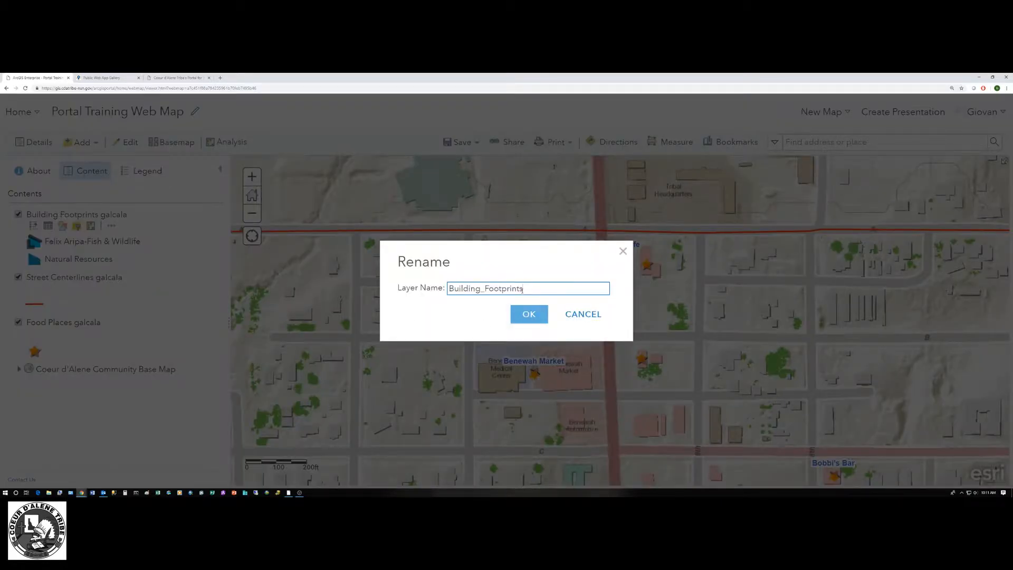
left_click(485, 289)
key("BackSpace")
left_click(528, 315)
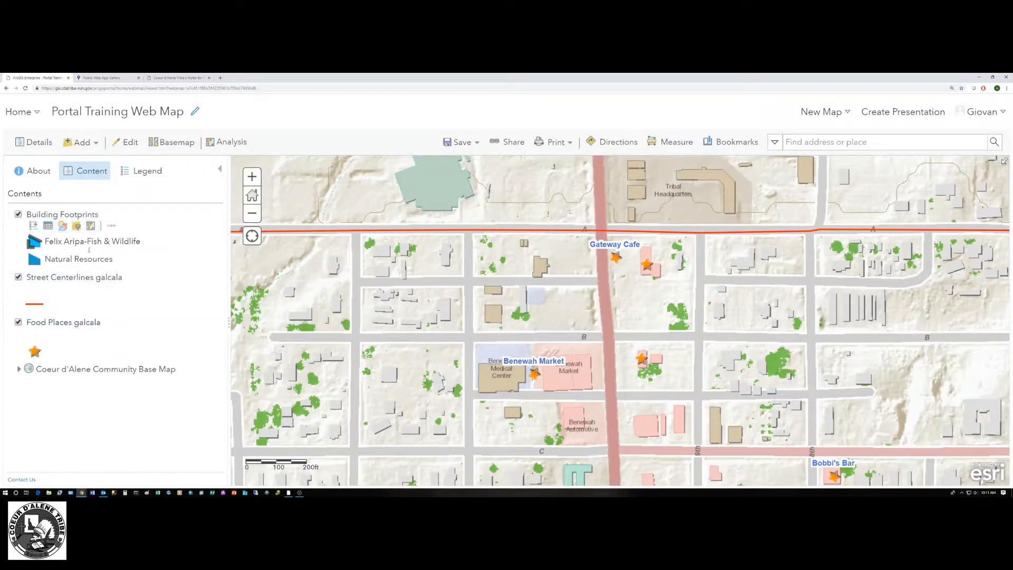
- Move the Building Footprints layer below Street Centerlines and Food Places, directly above the community base map
left_click(111, 226)
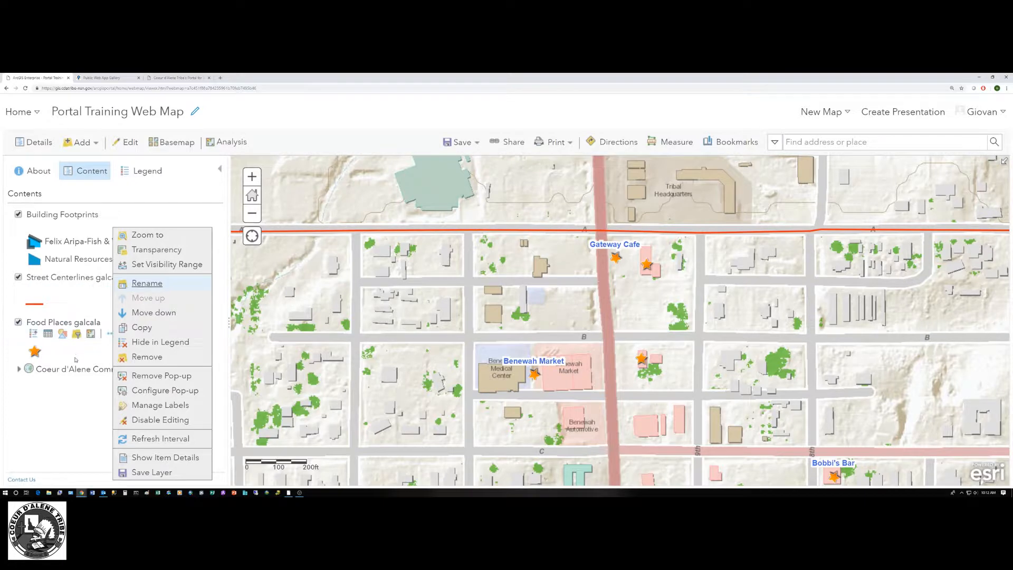
left_click(58, 323)
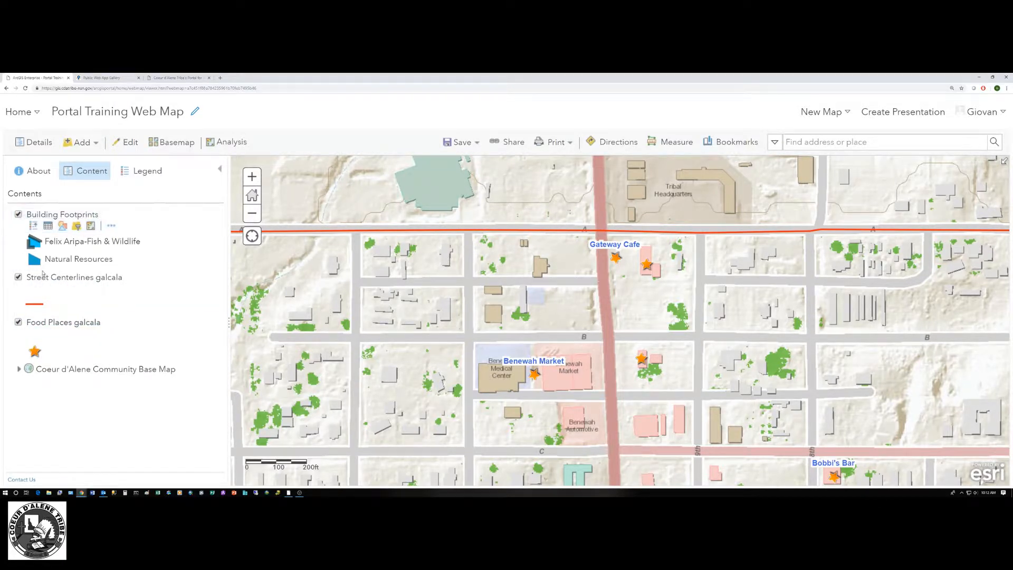
left_click(111, 225)
left_click(151, 312)
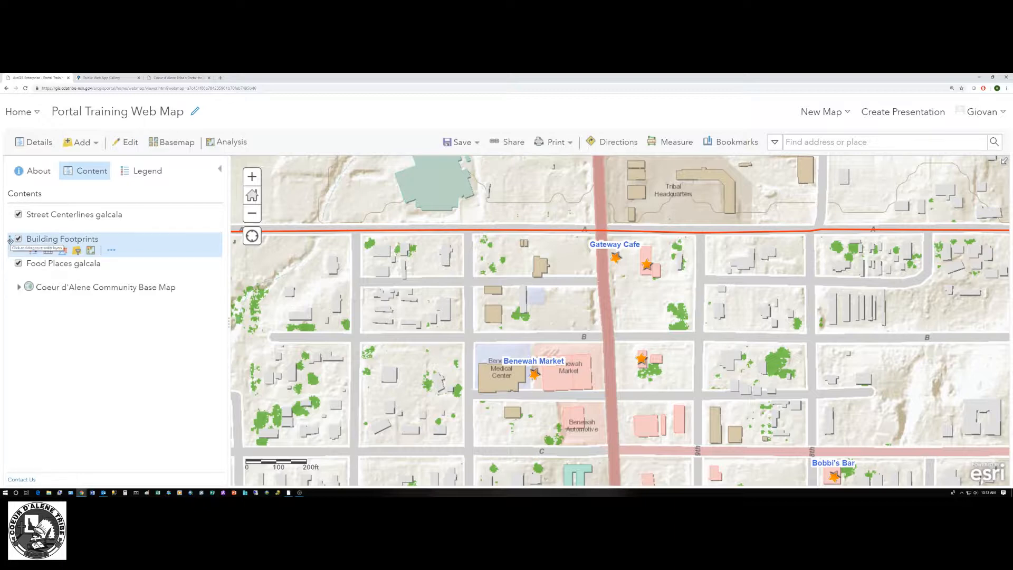
left_click_drag(10, 241, 18, 288)
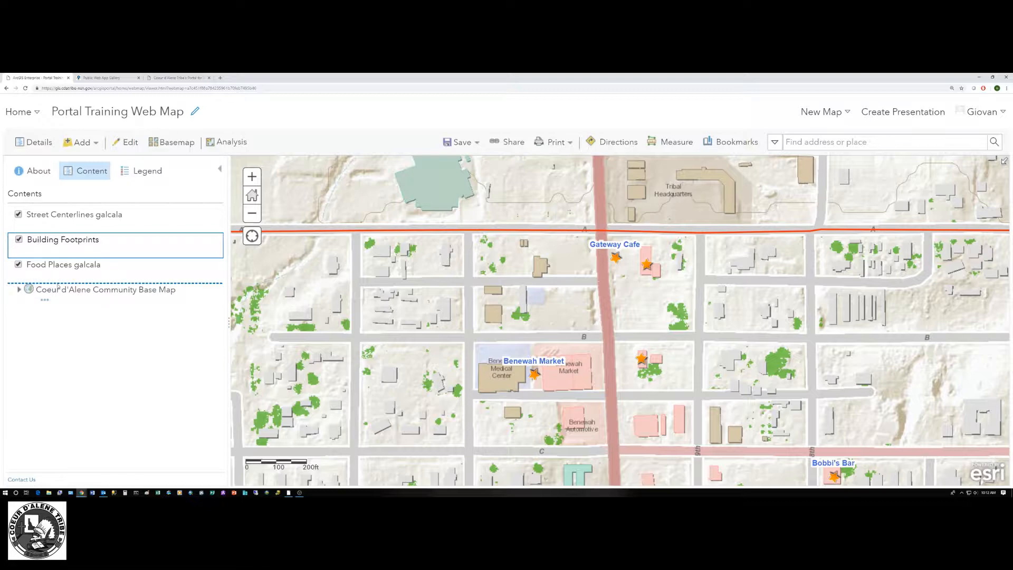
left_click_drag(111, 287, 9, 286)
mouse_move(55, 268)
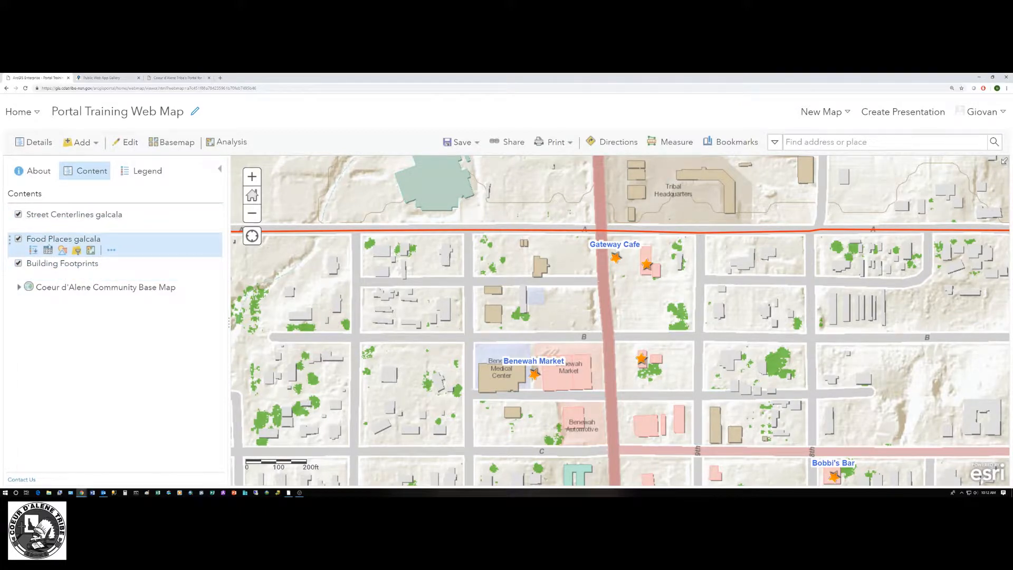
- Move the Food Places layer above Street Centerlines and view the reordering options of both layers
left_click_drag(10, 239, 10, 212)
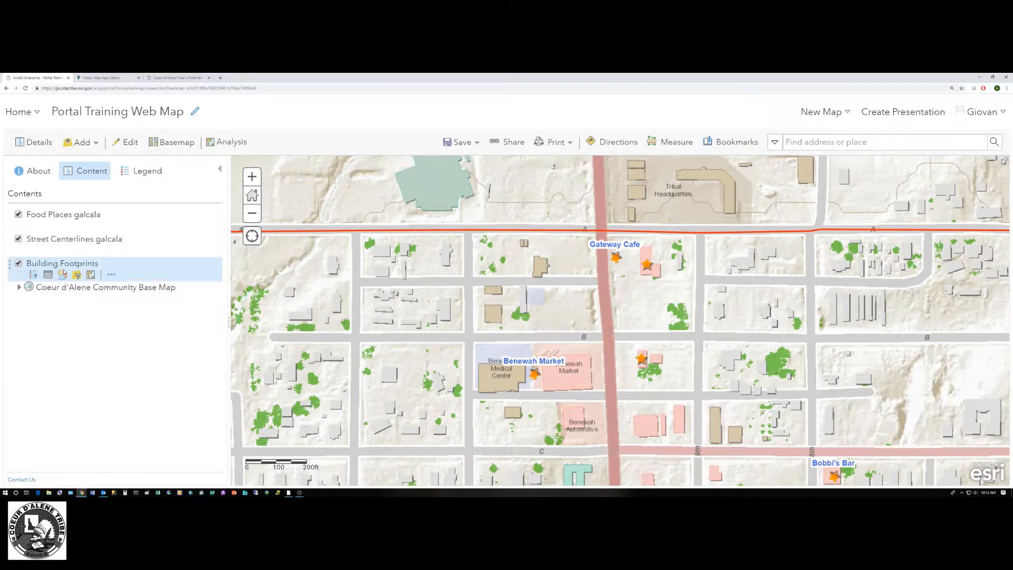
left_click(111, 225)
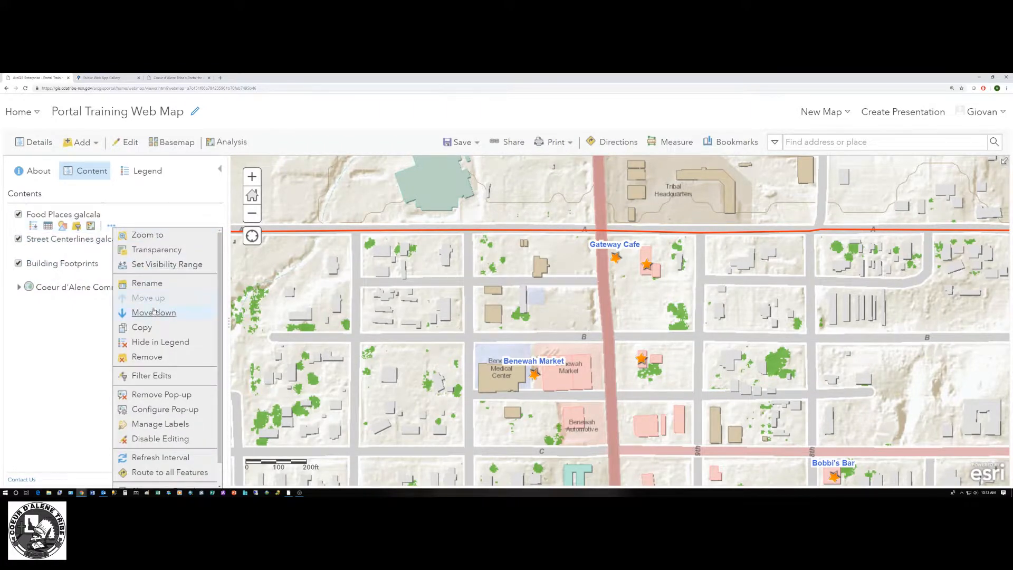
left_click(109, 252)
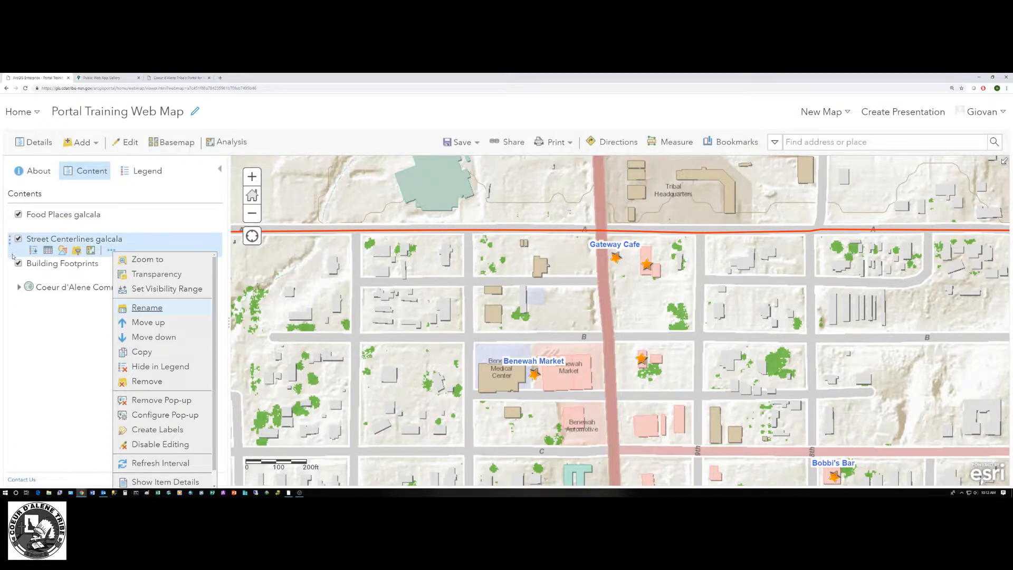
- Duplicate the Food Places layer and hide the original layer in the legend
left_click(111, 225)
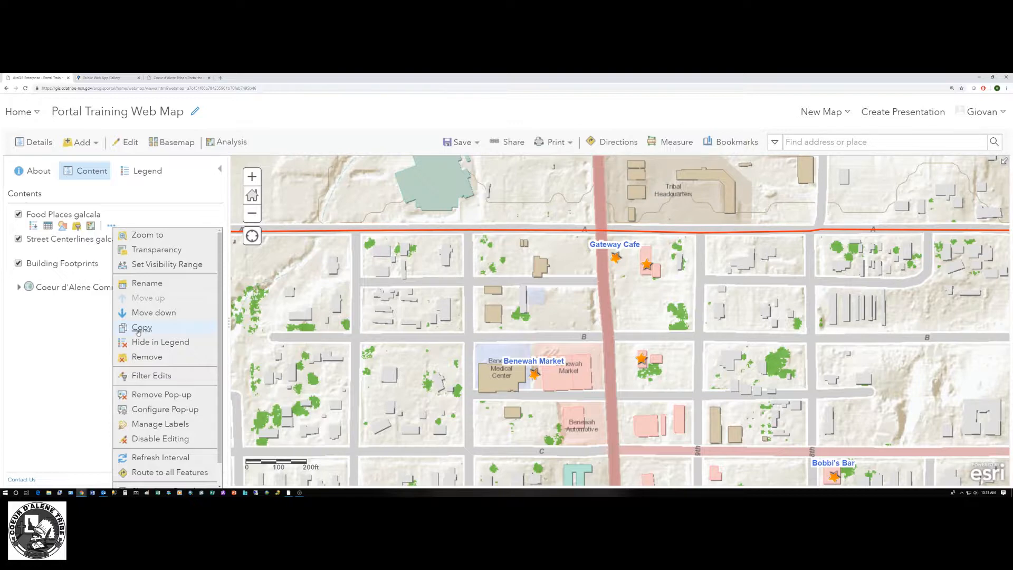
left_click(141, 329)
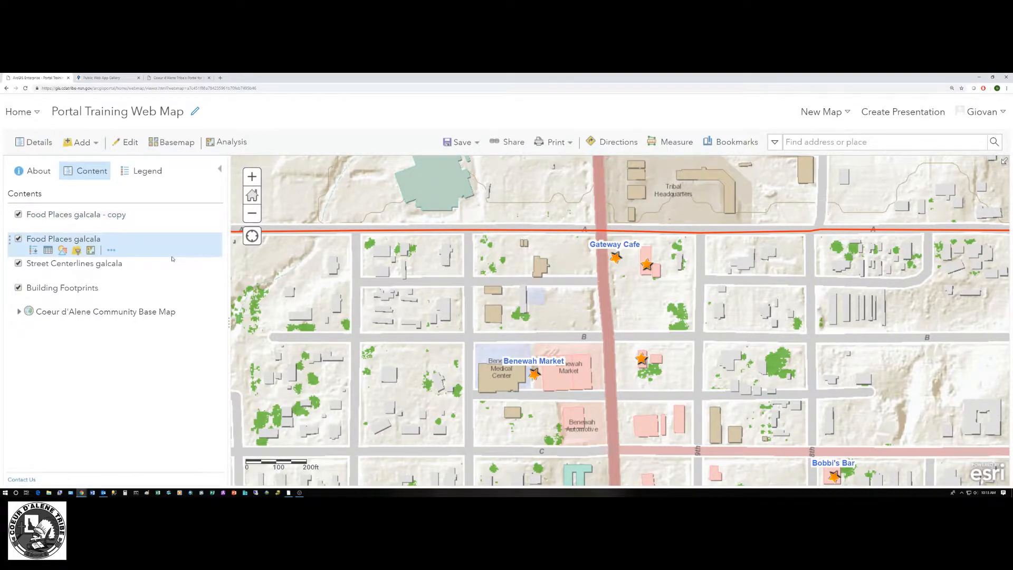
left_click(111, 250)
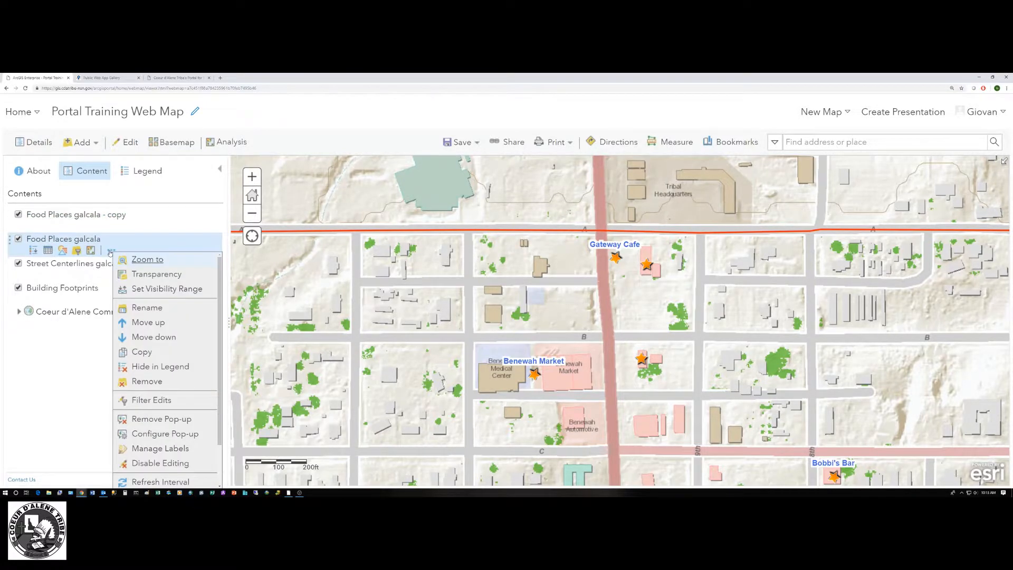
left_click(157, 368)
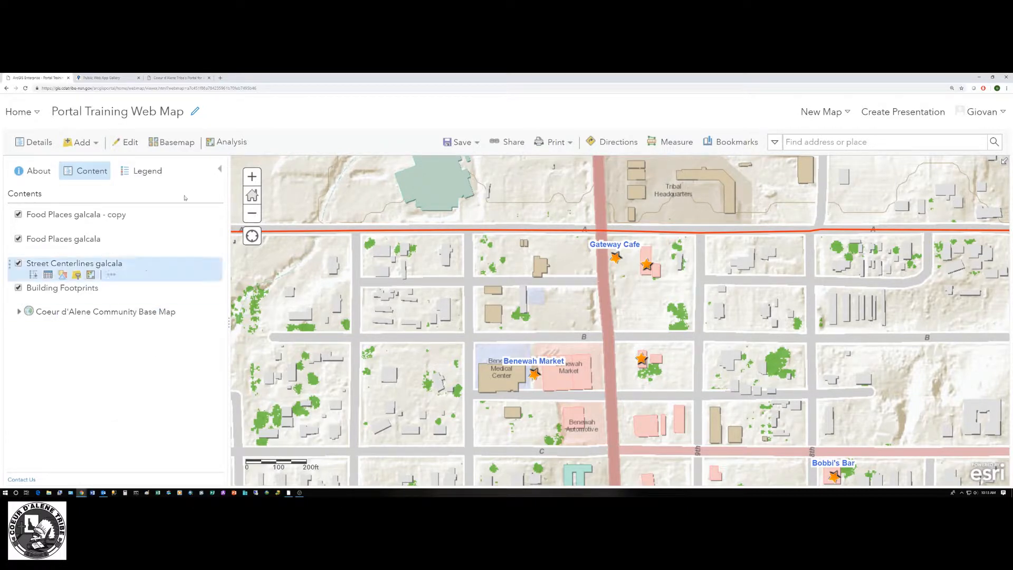
left_click(141, 174)
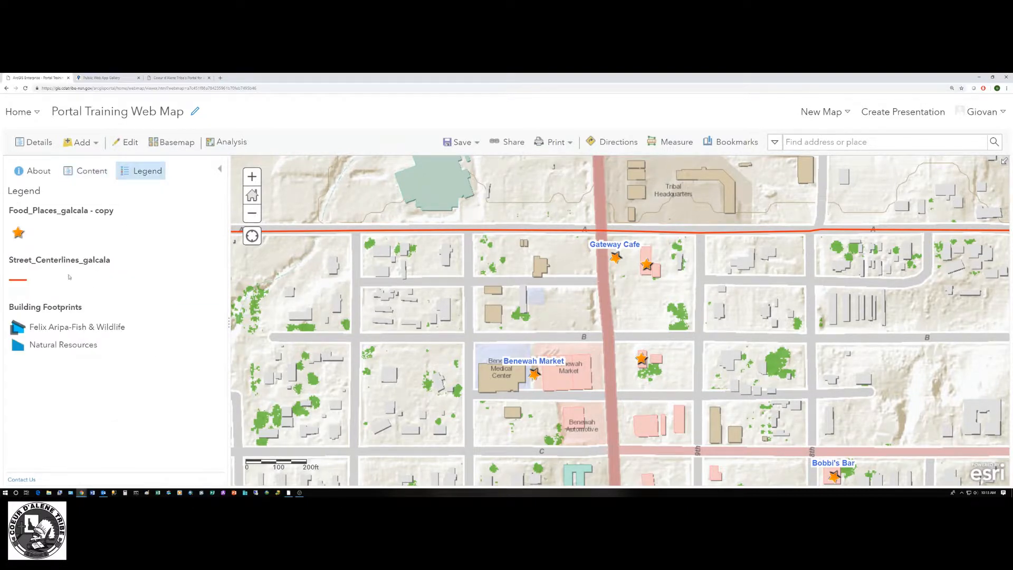
left_click(76, 173)
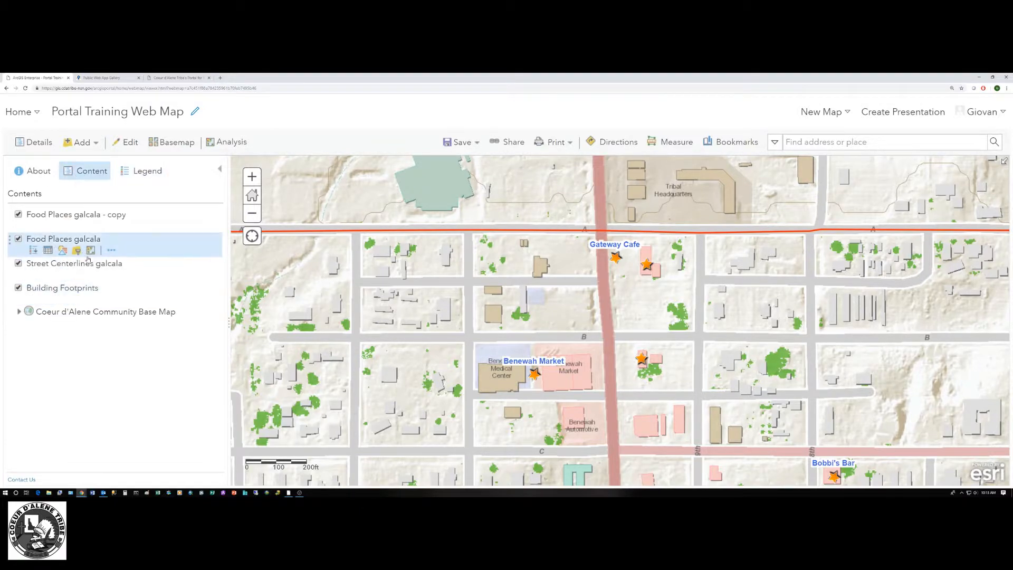
- Hide the Street Centerlines layer and the Food Places copy in the legend, and check the legend
mouse_move(108, 272)
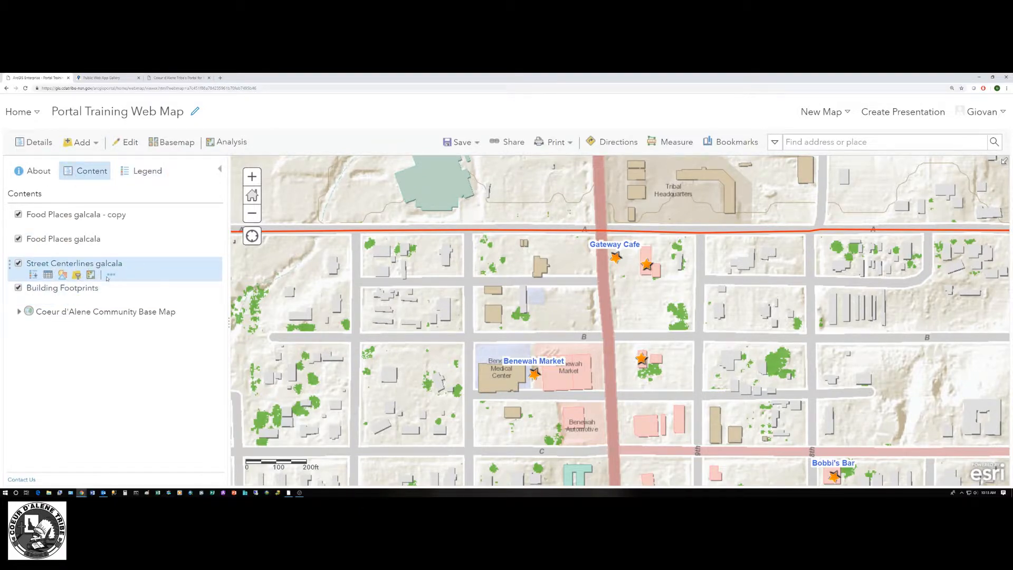
left_click(111, 275)
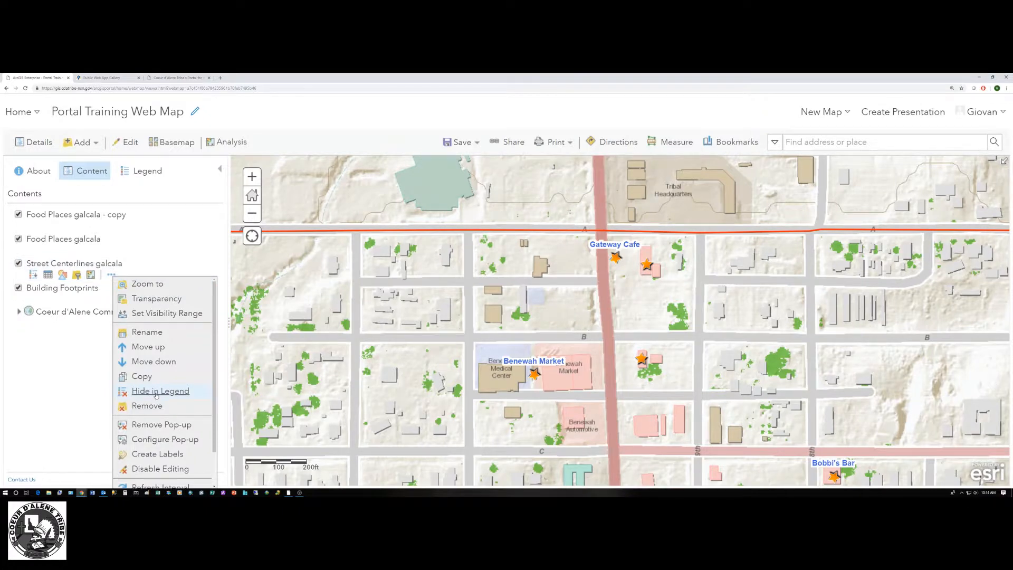
left_click(111, 225)
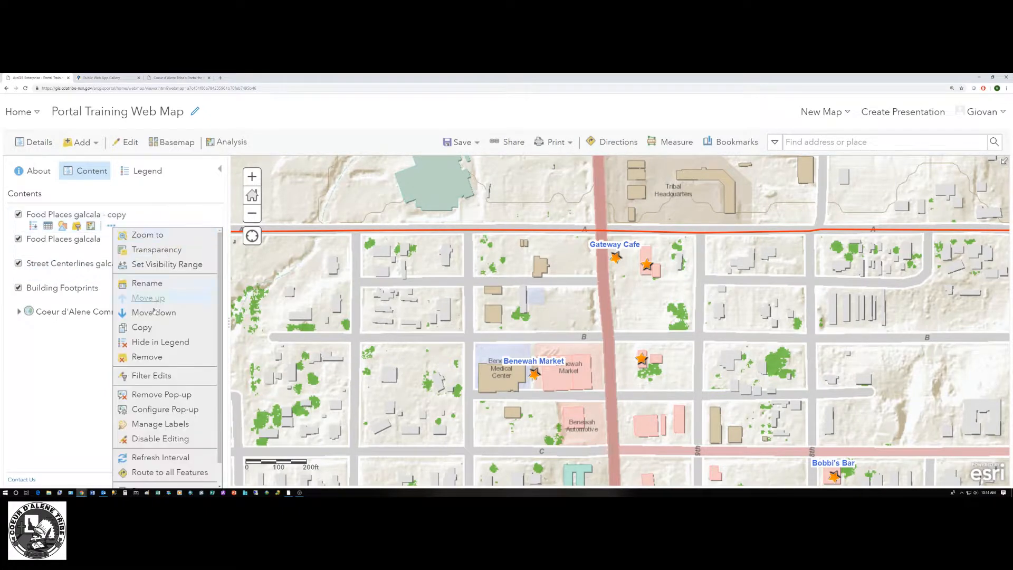
left_click(153, 342)
left_click(147, 173)
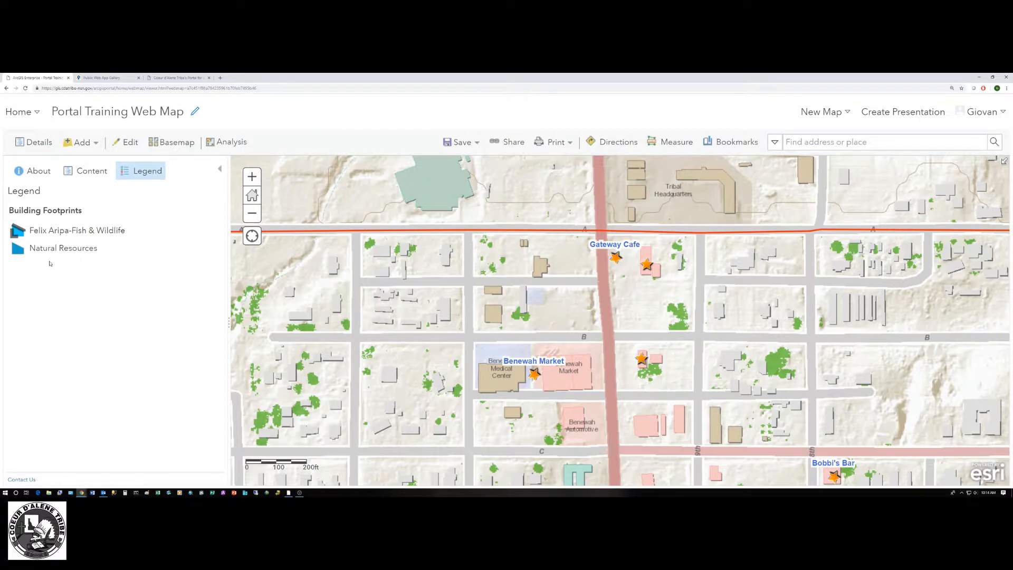
left_click(94, 173)
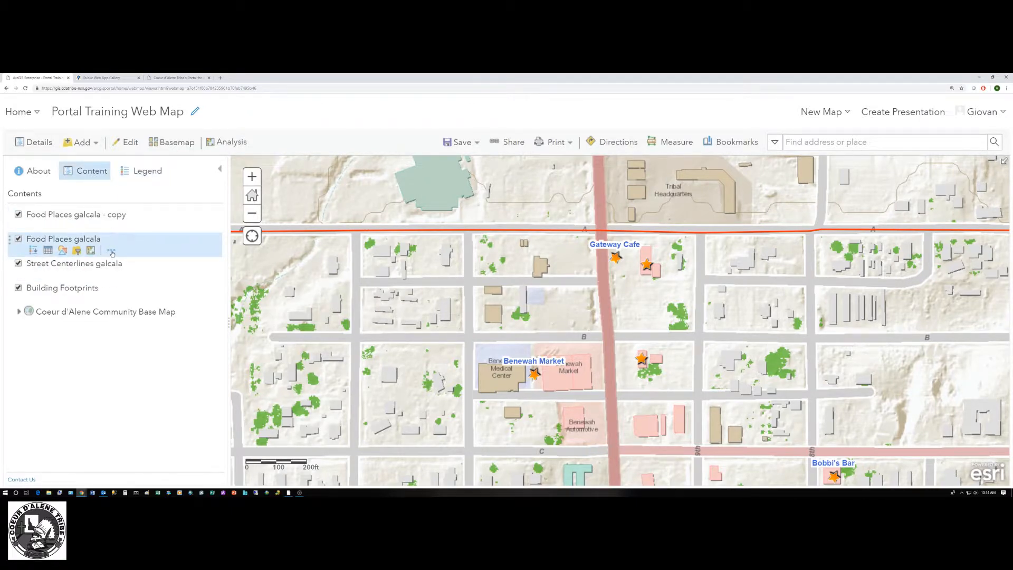
- Show the original Food Places layer and Street Centerlines in the legend again, and check the legend
left_click(111, 250)
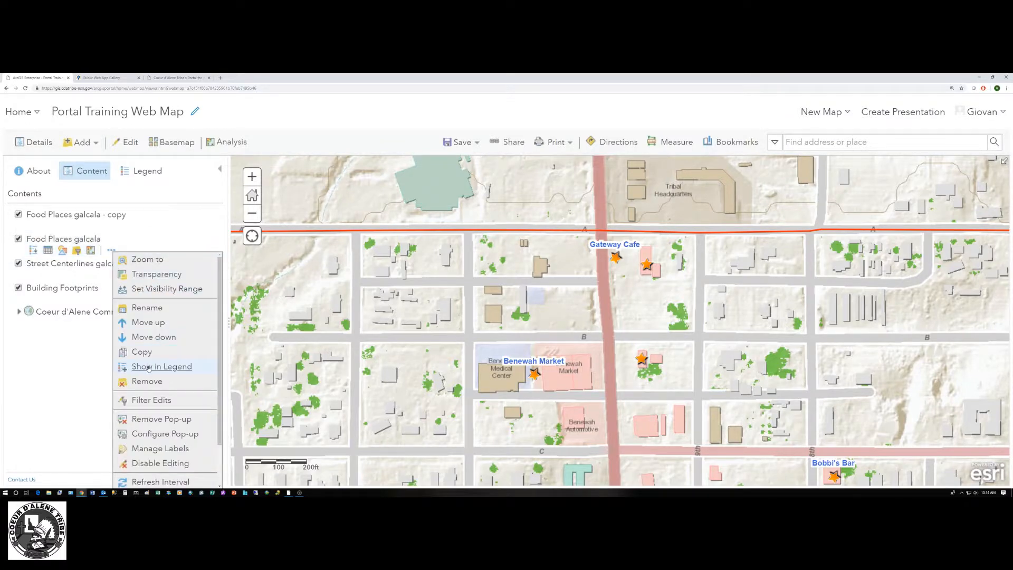
left_click(111, 275)
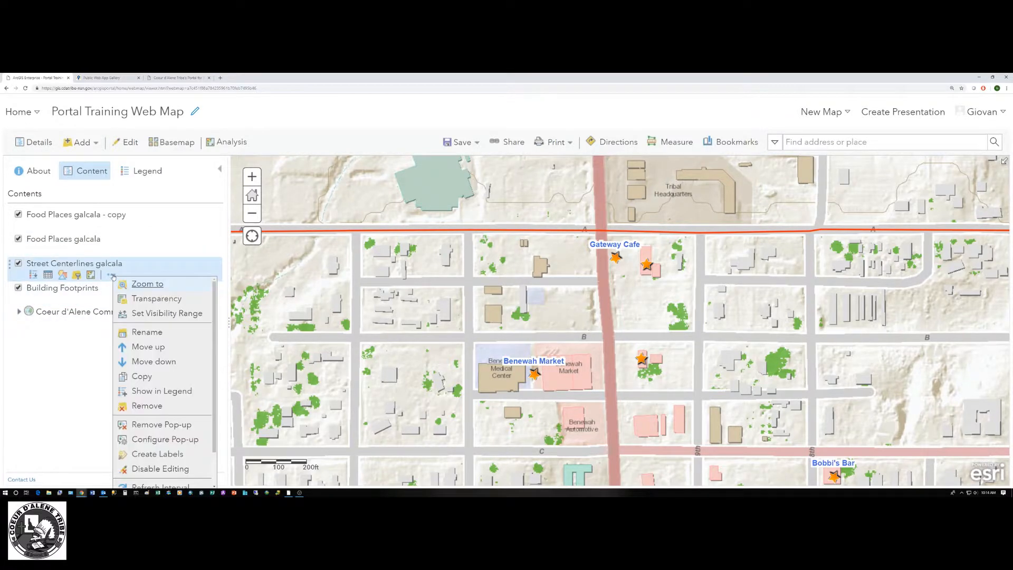
left_click(158, 390)
left_click(148, 171)
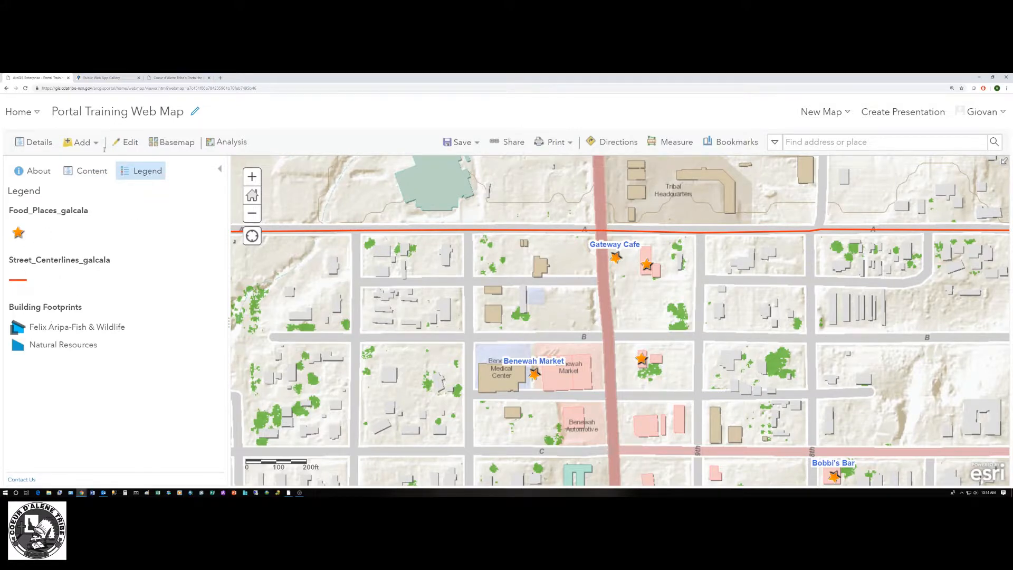
left_click(91, 173)
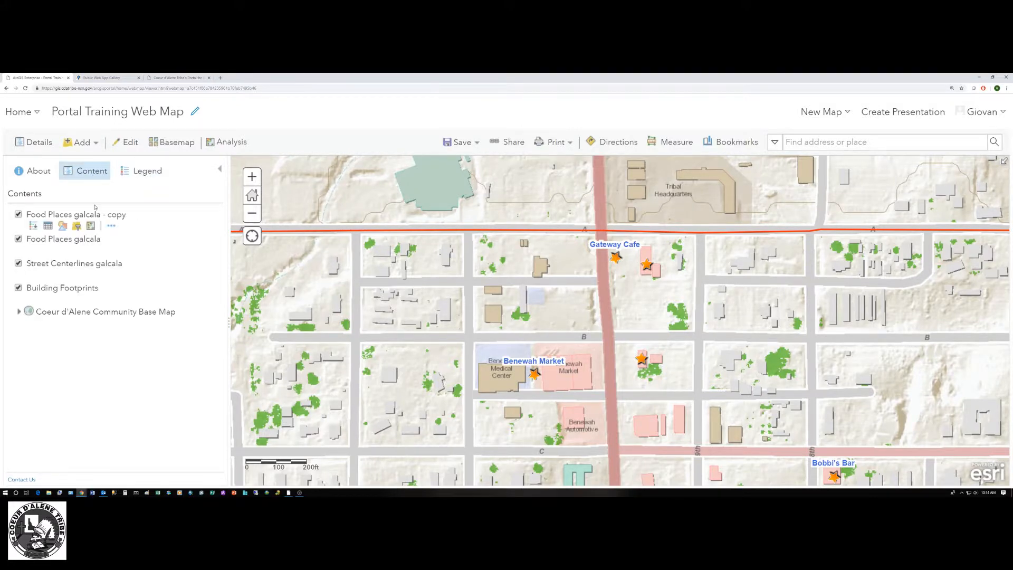
- View the original Food Places layer's options, then open the attribute table of the Food Places copy and look through its records
left_click(111, 250)
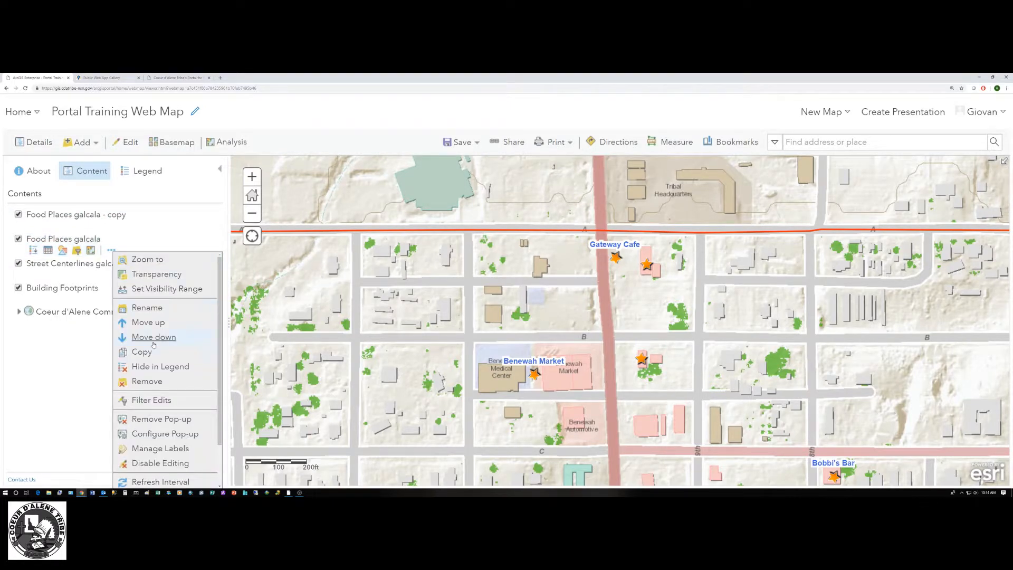
mouse_move(151, 404)
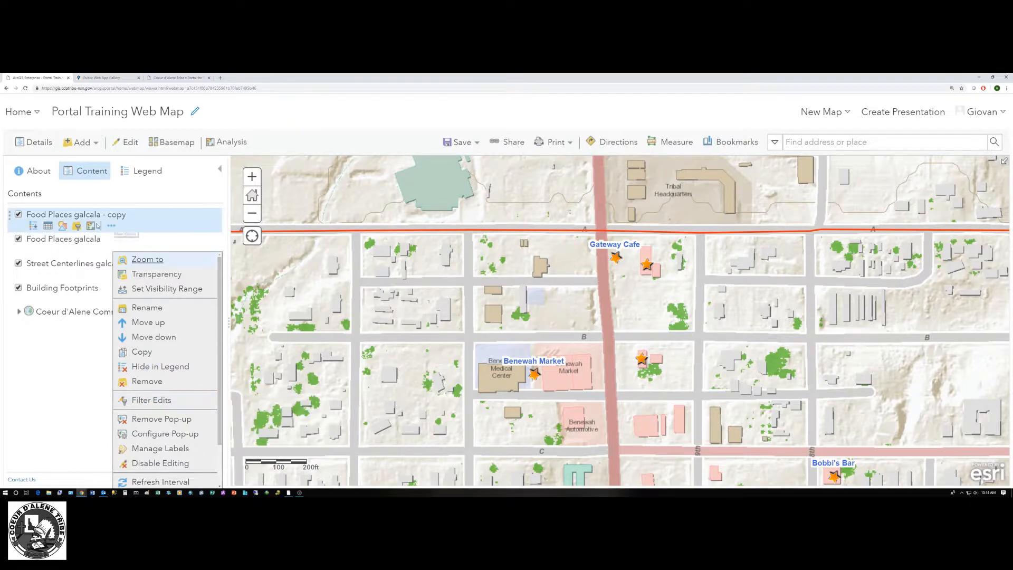
left_click(47, 226)
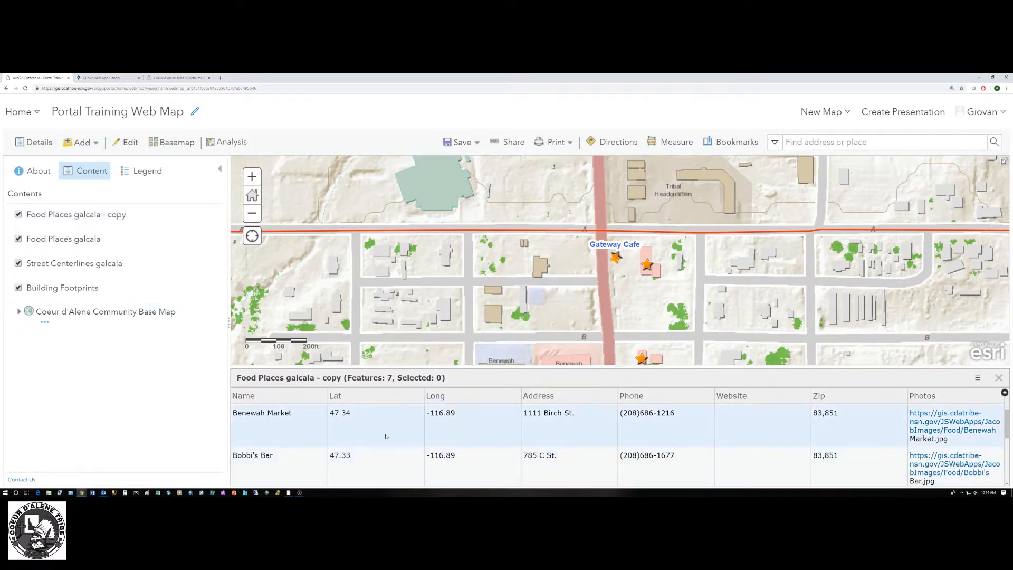
scroll(401, 424, "down", 1)
scroll(371, 437, "up", 2)
scroll(259, 432, "down", 2)
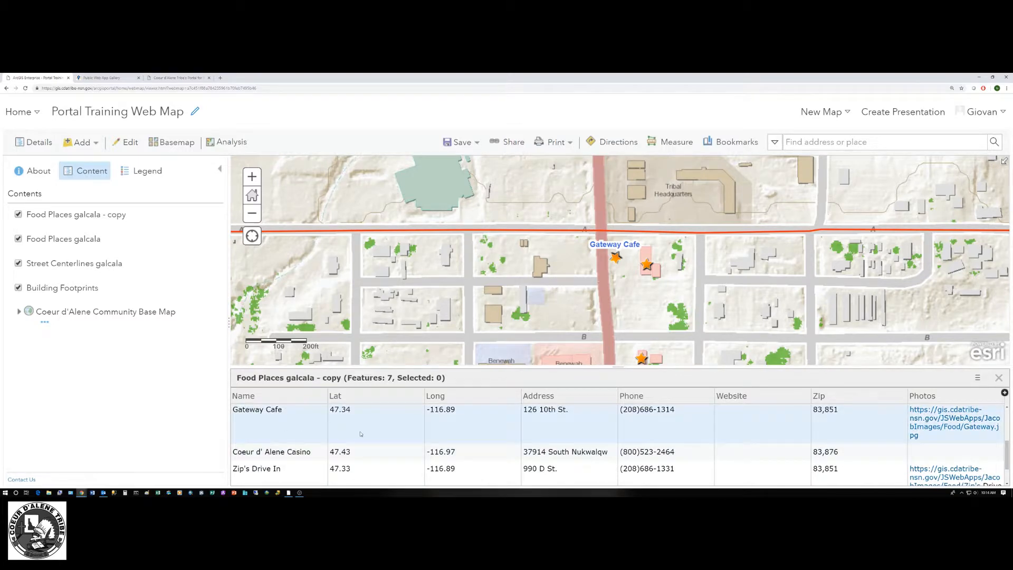
scroll(364, 438, "down", 1)
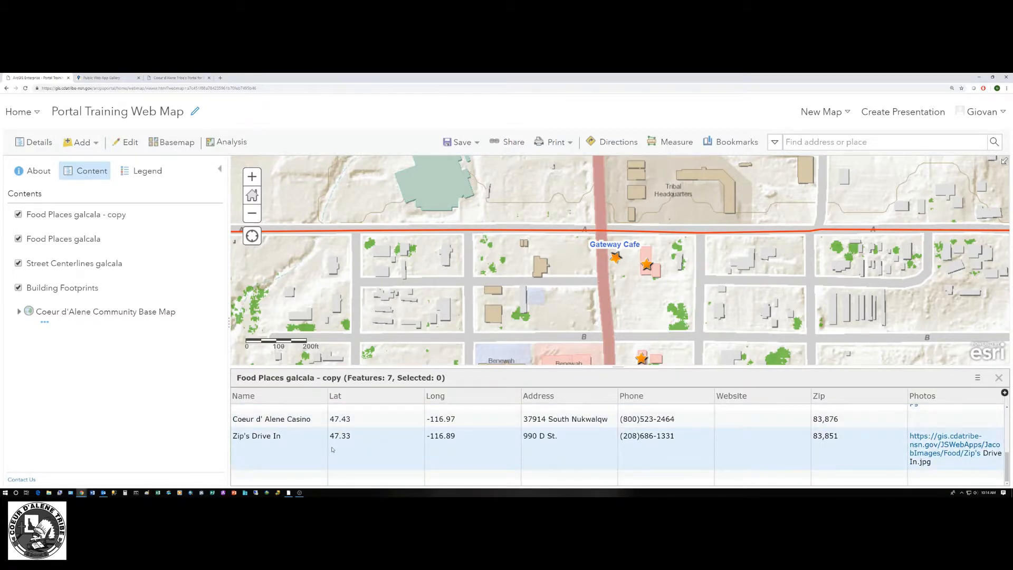
scroll(317, 448, "up", 3)
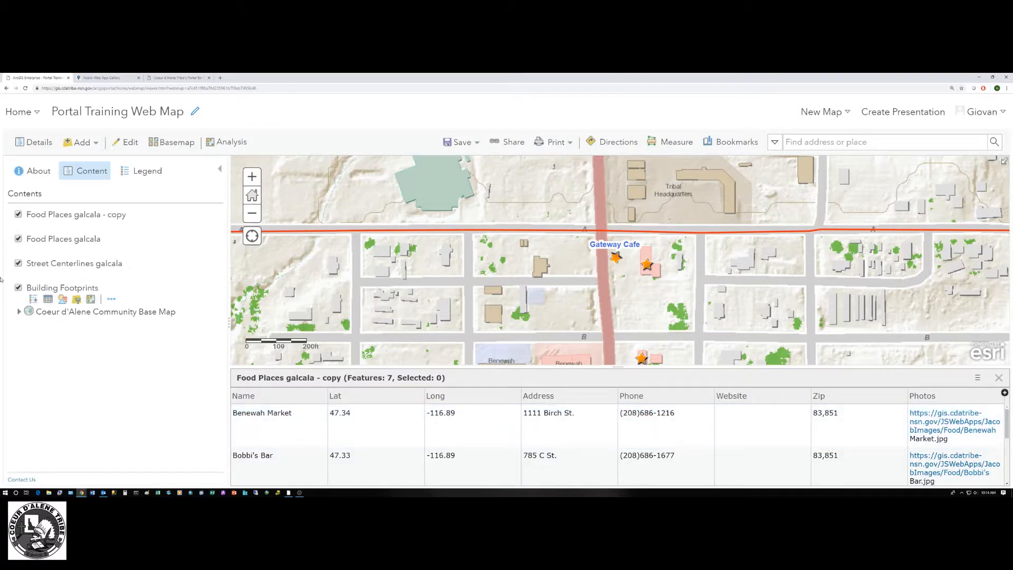
- Turn off the original Food Places layer and start a filter on the Food Places copy using the Name field with the "is" operator
left_click(18, 239)
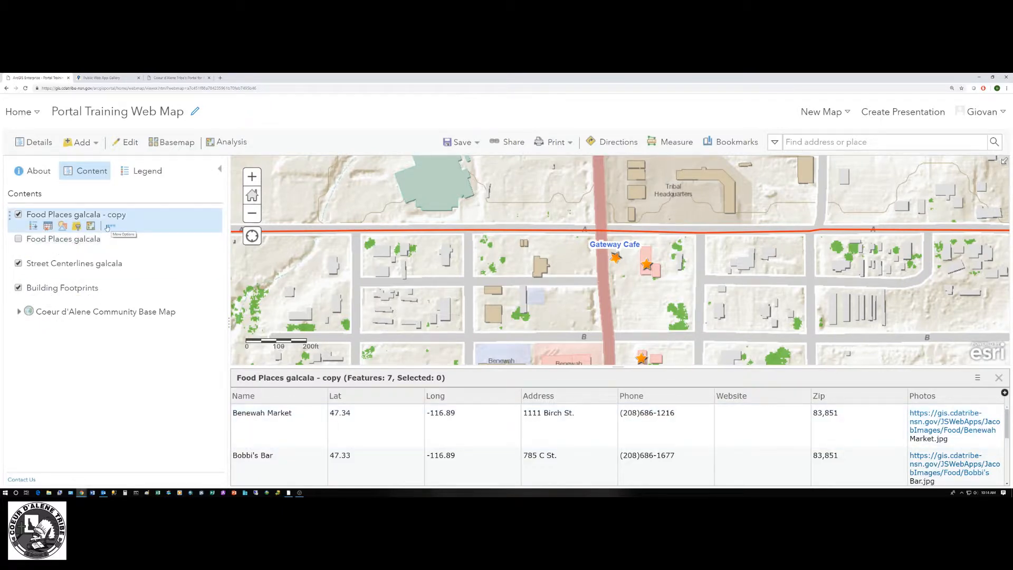
left_click(78, 226)
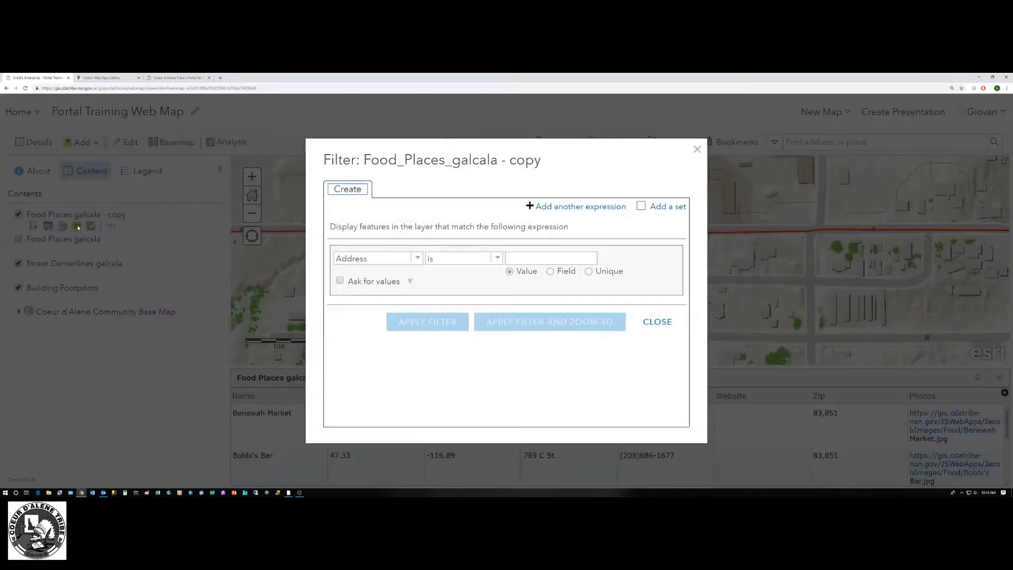
left_click(420, 258)
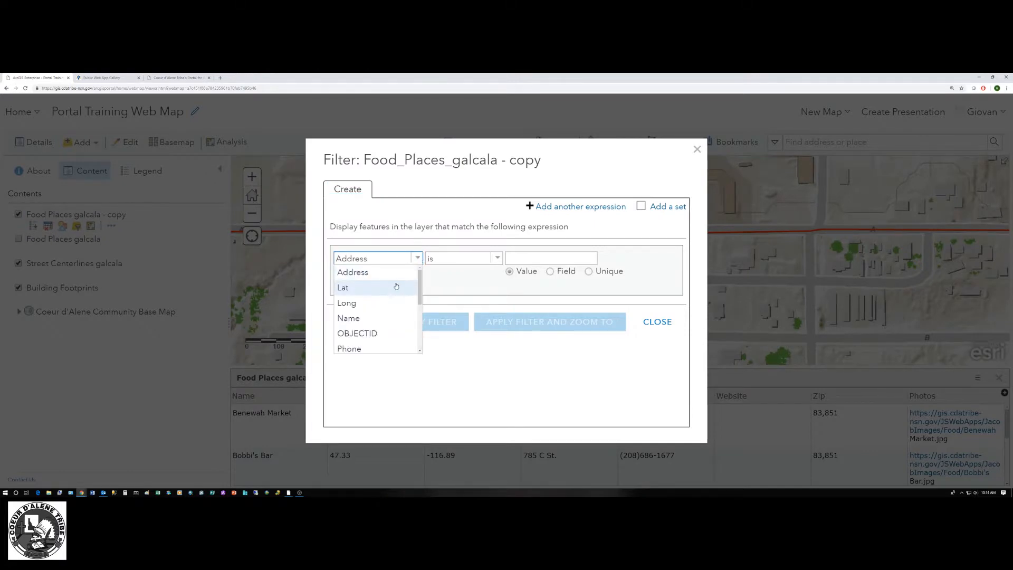
left_click(371, 318)
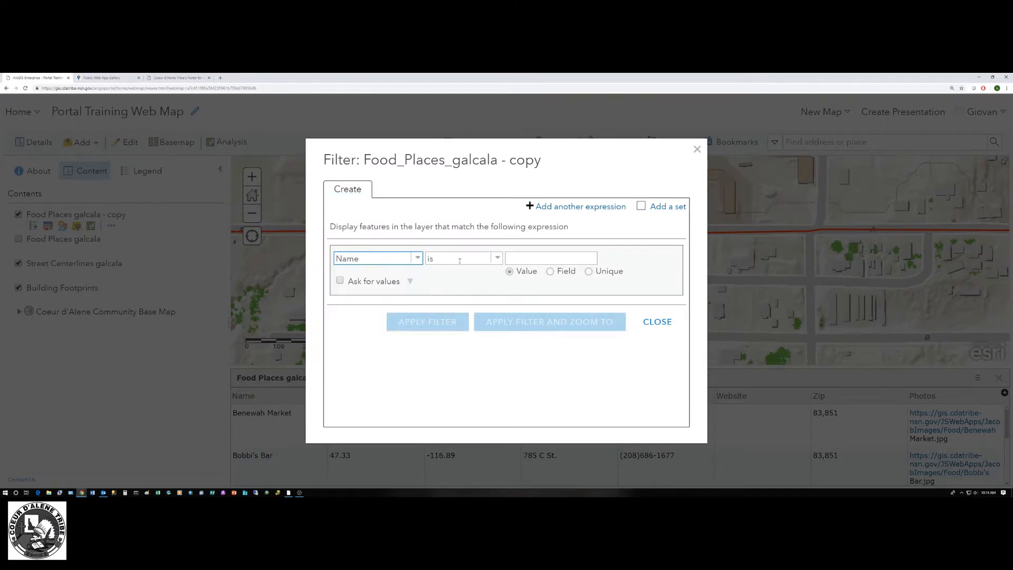
left_click(496, 260)
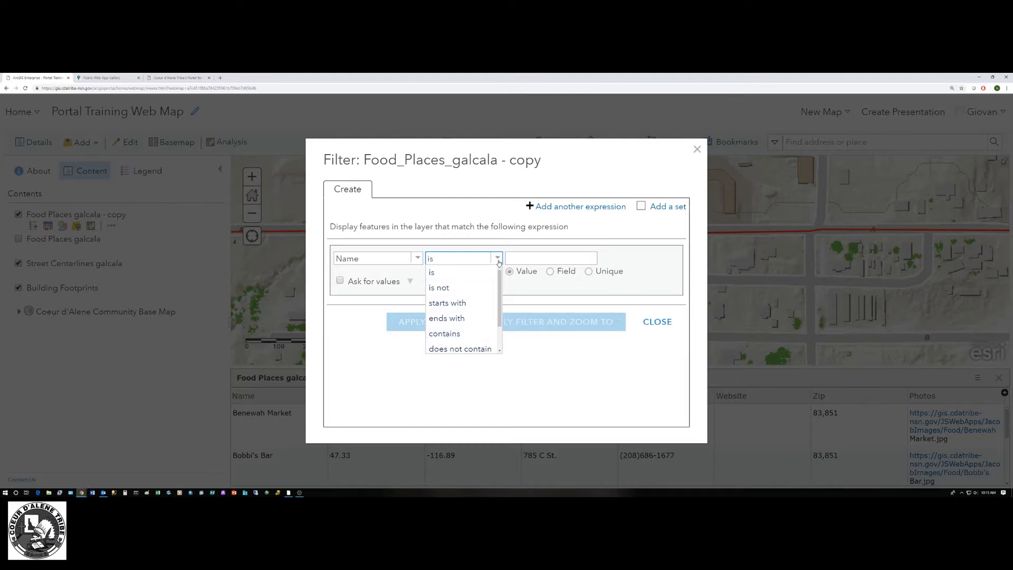
left_click(536, 257)
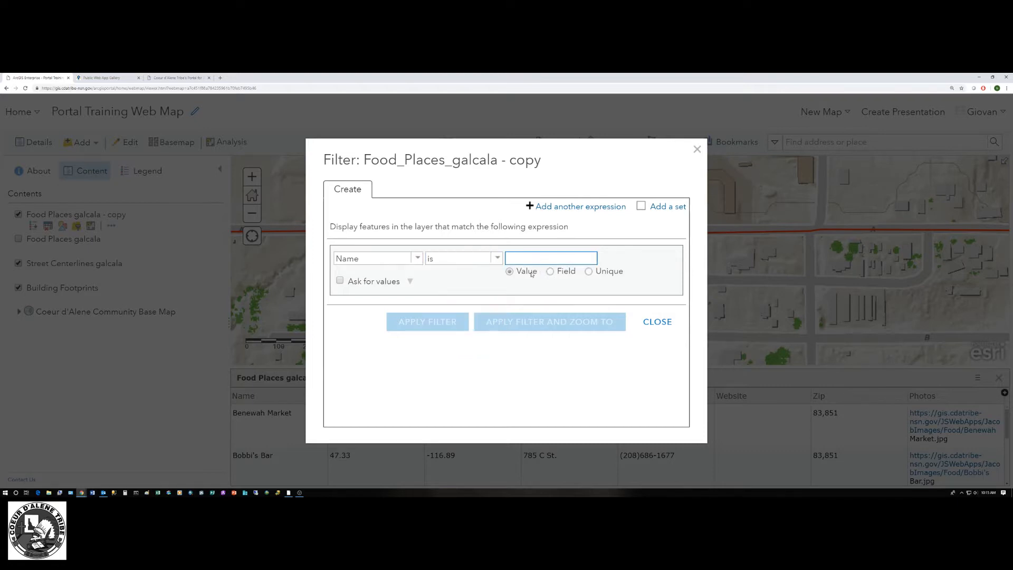
- Apply the filter with the unique value Benewah Market and close the attribute table to view the filtered map
left_click(595, 271)
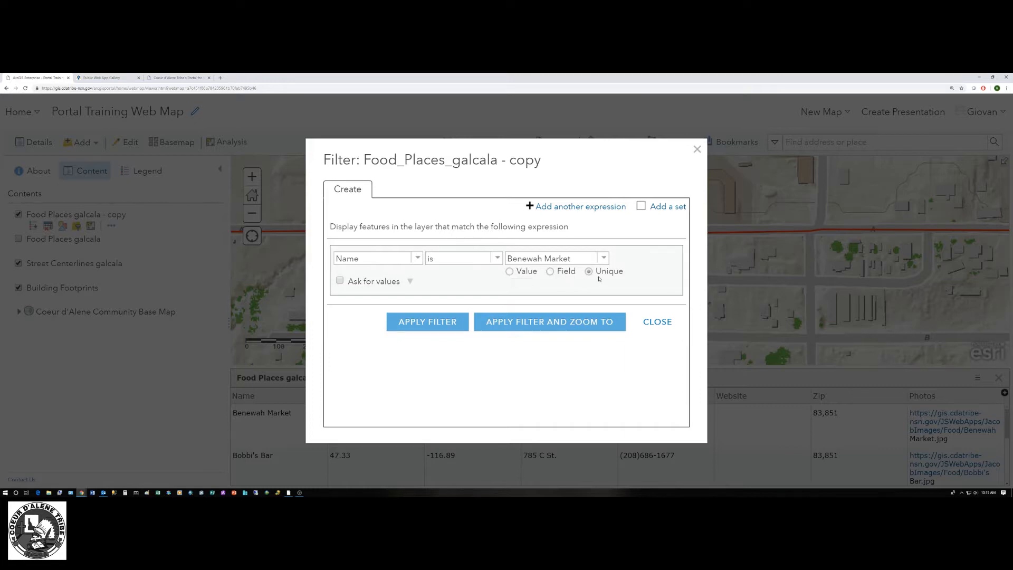
left_click(604, 258)
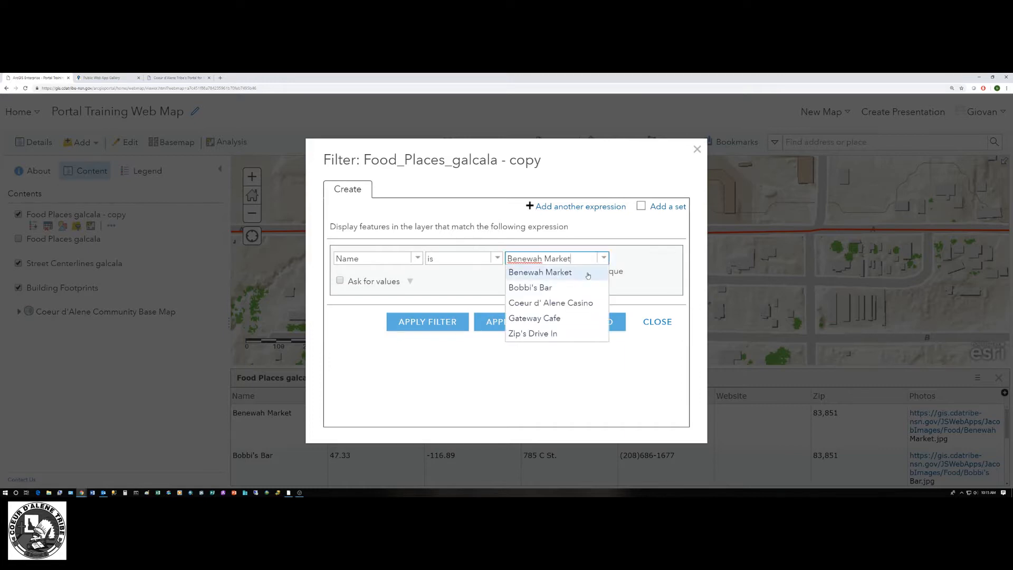
left_click(553, 272)
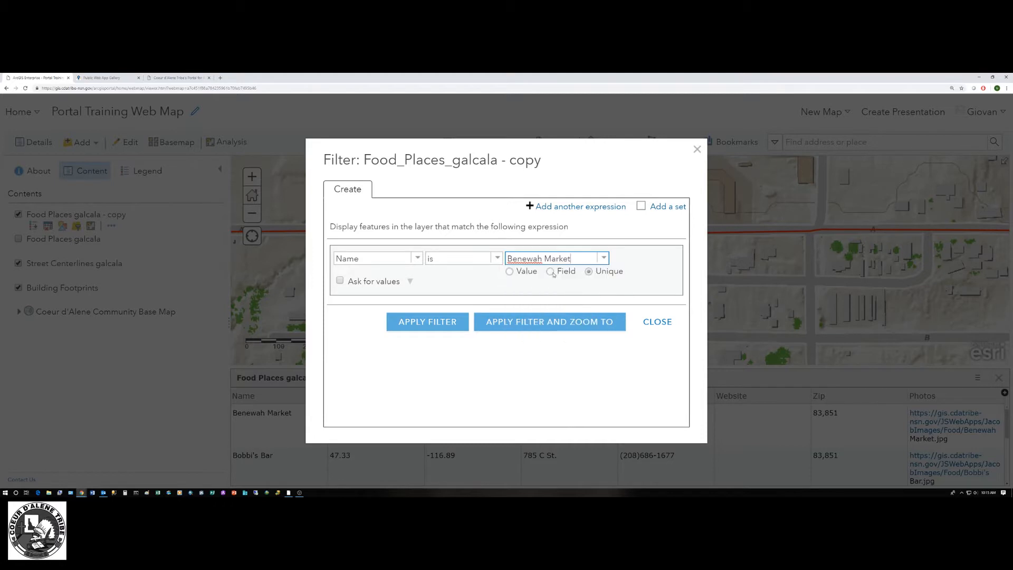
left_click(424, 333)
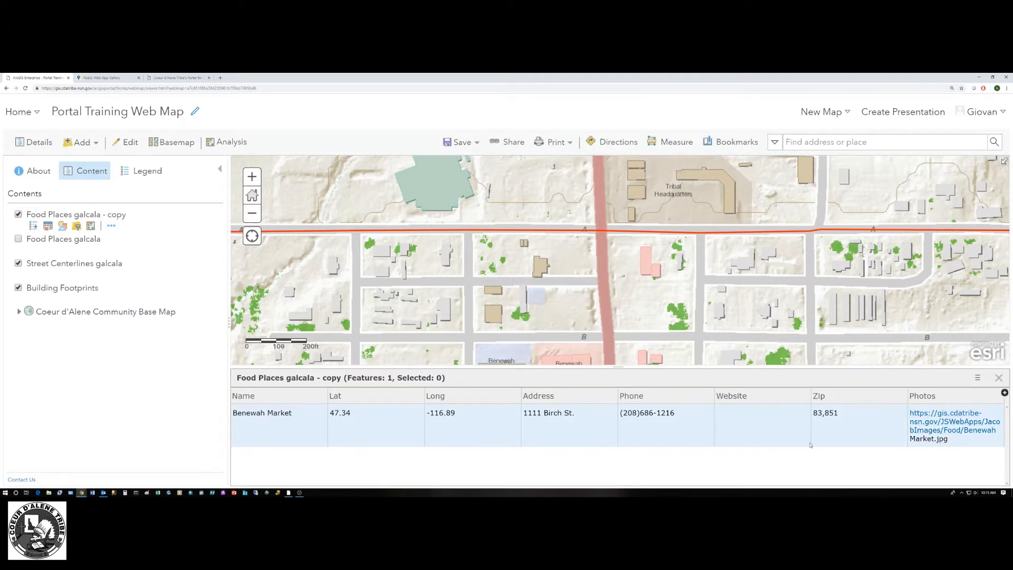
left_click(999, 378)
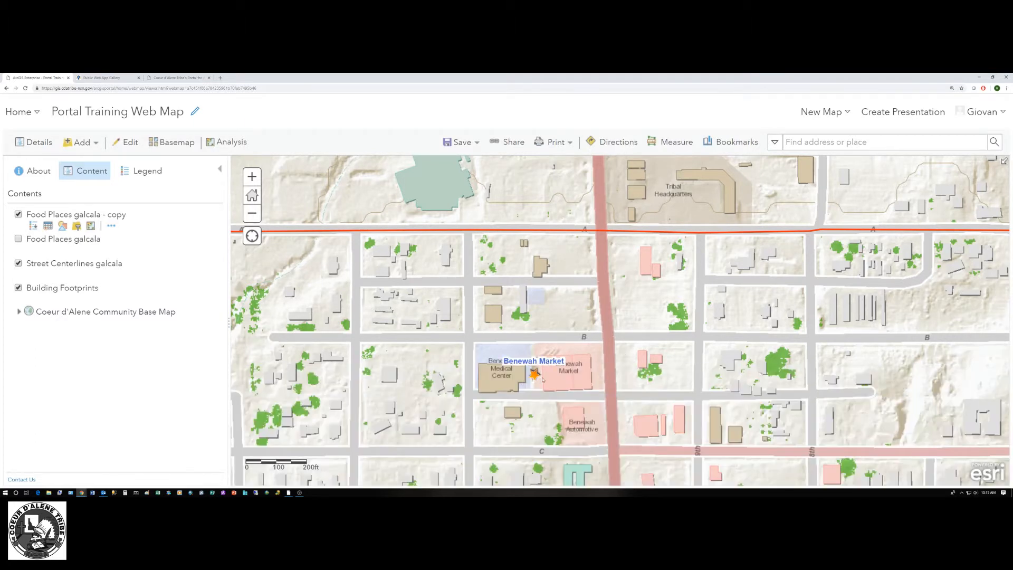
scroll(536, 399, "down", 1)
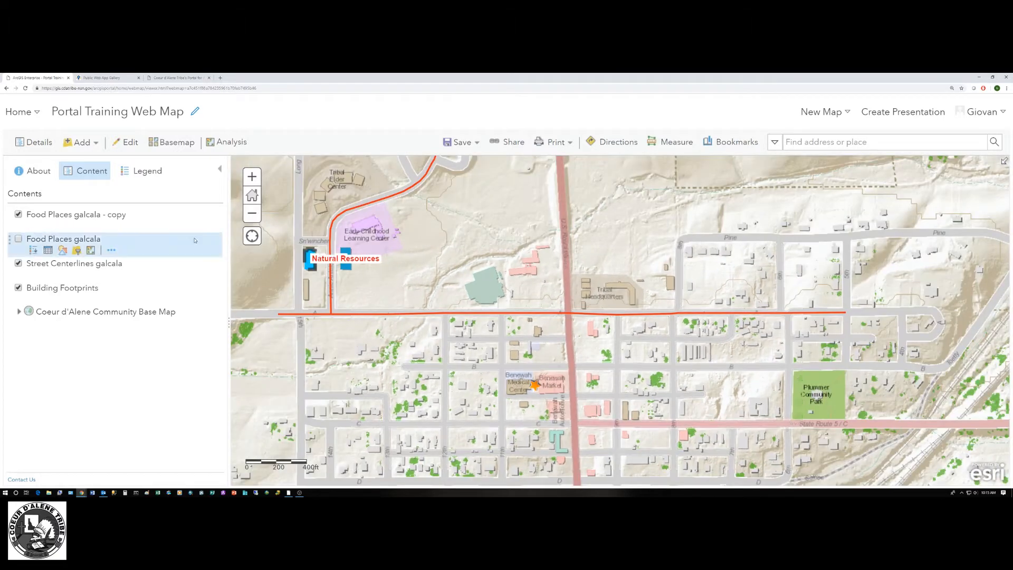
- Remove the pop-up from the original Food Places layer and turn that layer back on in the map
left_click(18, 239)
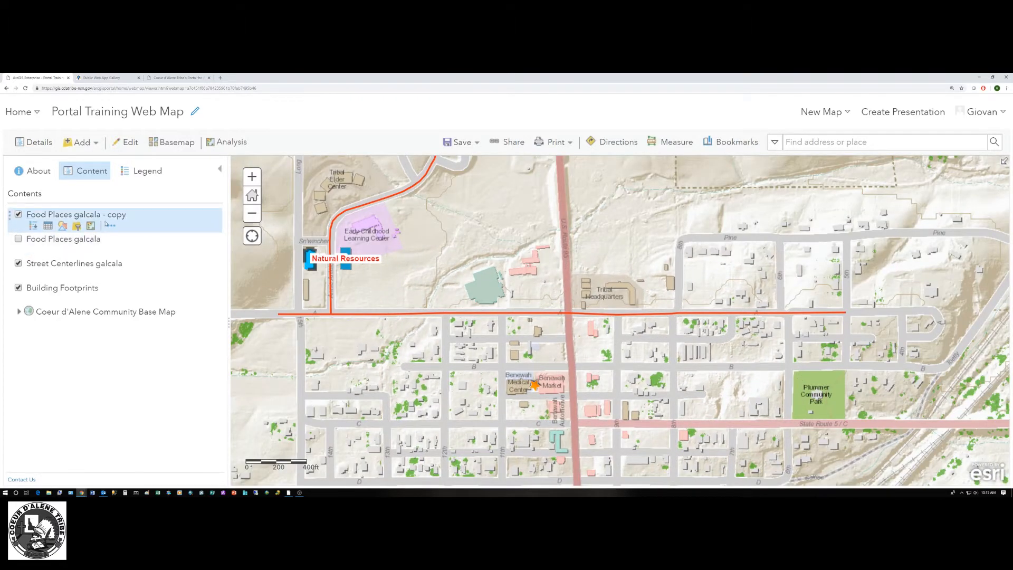
left_click(111, 250)
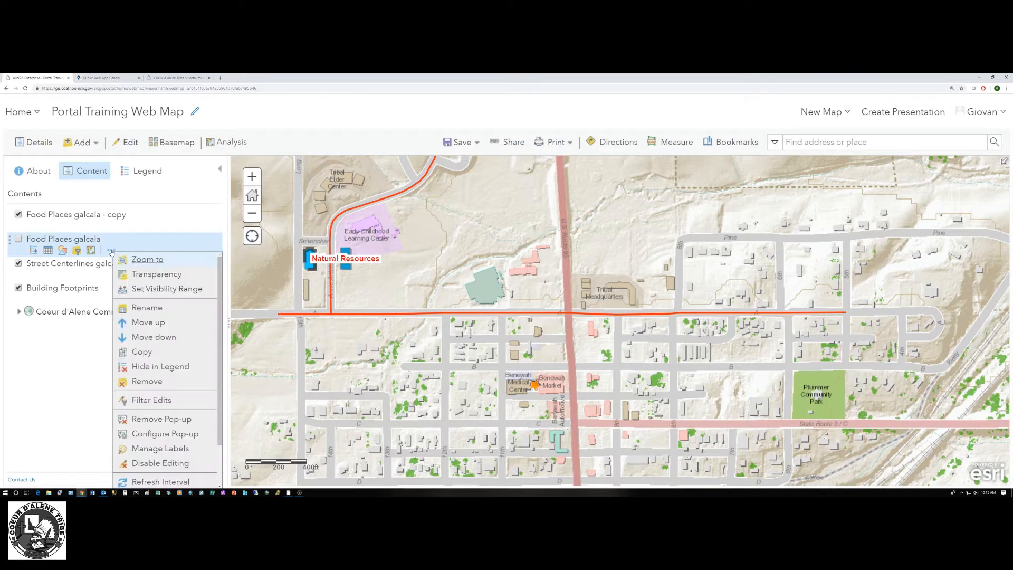
left_click(153, 420)
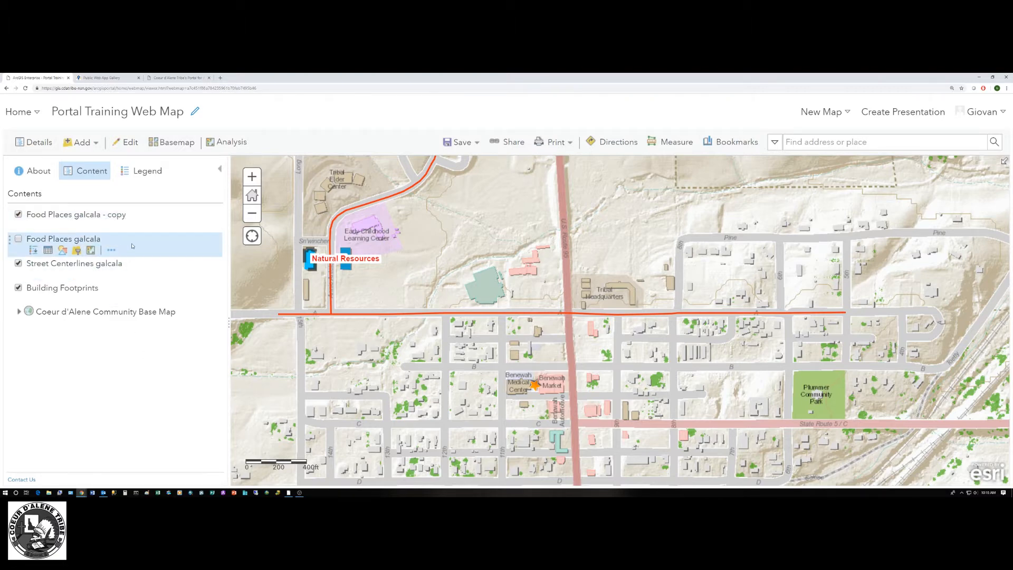
left_click(18, 238)
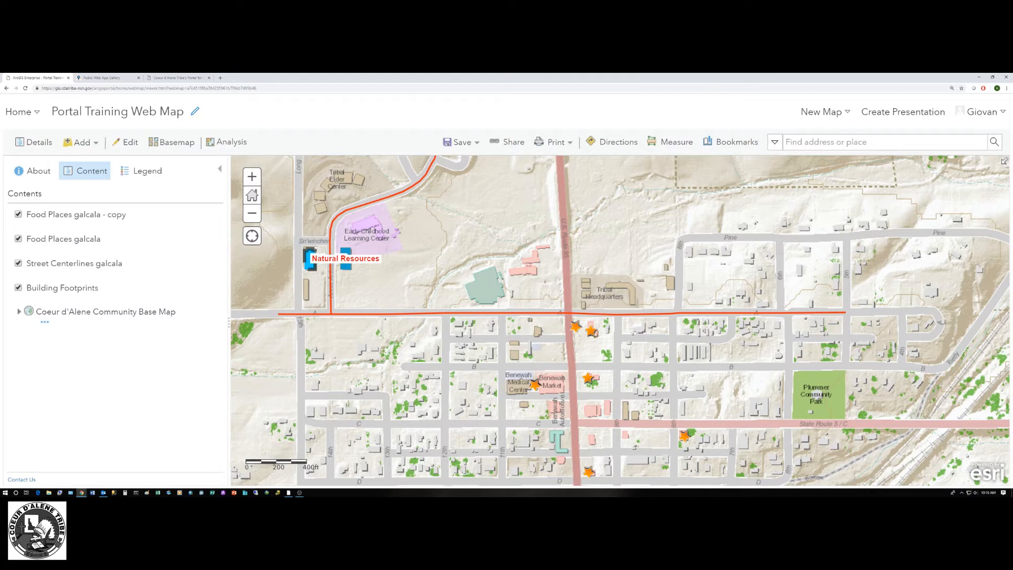
scroll(592, 333, "up", 2)
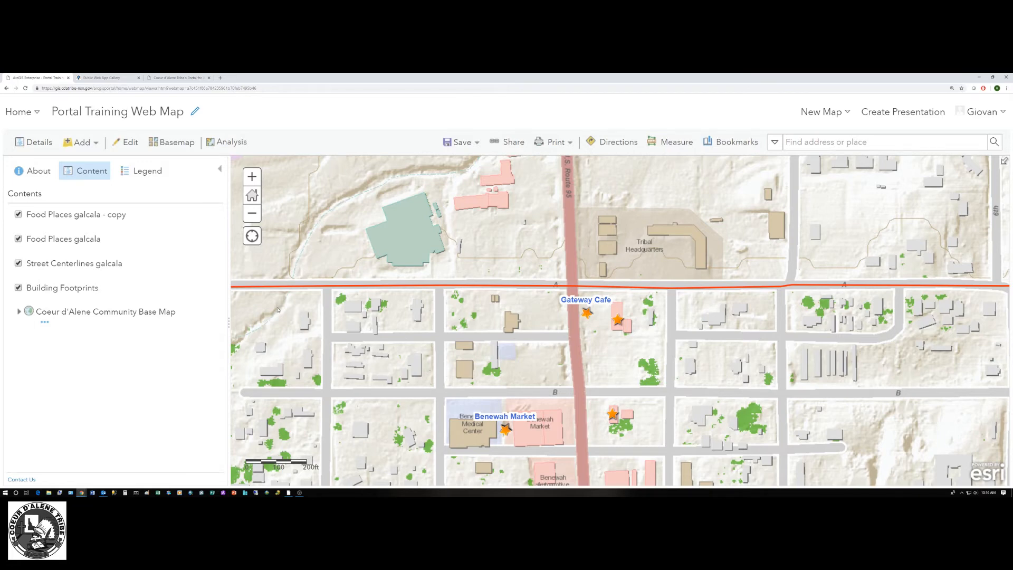
- View the options of the Food Places copy and open the pop-up of the Benewah Market point on the map
mouse_move(111, 228)
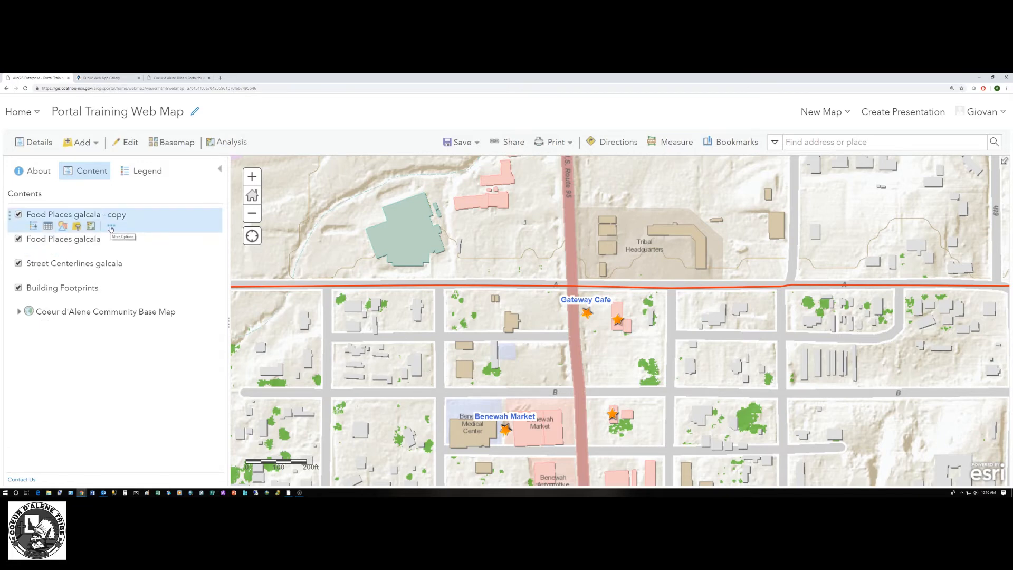
left_click(111, 226)
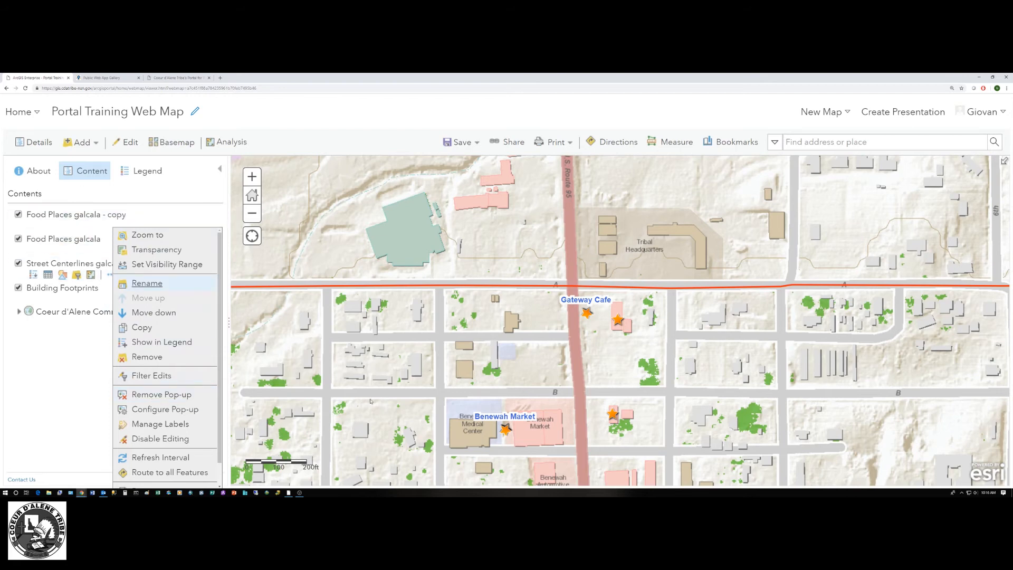
left_click(505, 430)
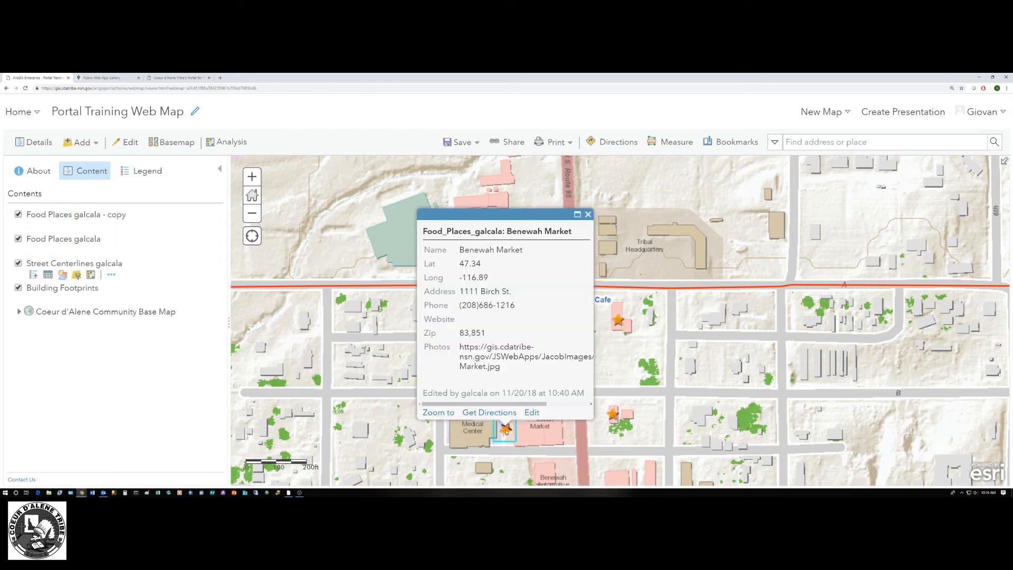